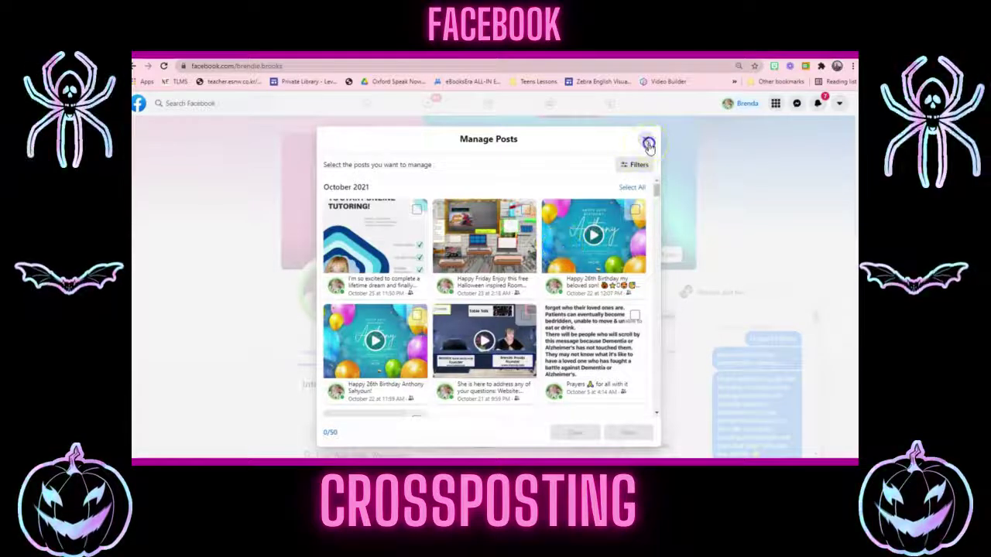
Close the Messenger chat and reopen Manage Posts from the profile's options menu
{"action": "left_click", "coordinate": [644, 140]}
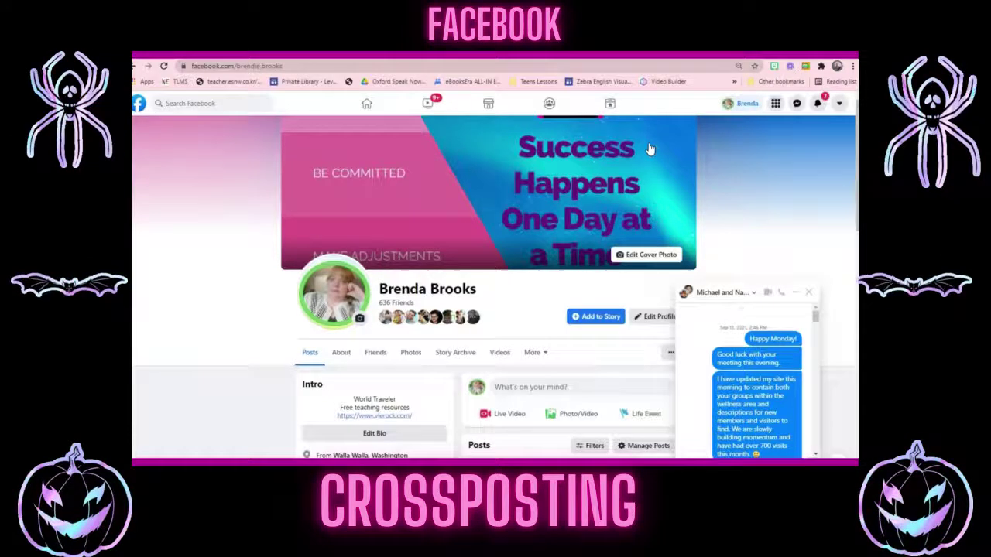
{"action": "left_click", "coordinate": [794, 292]}
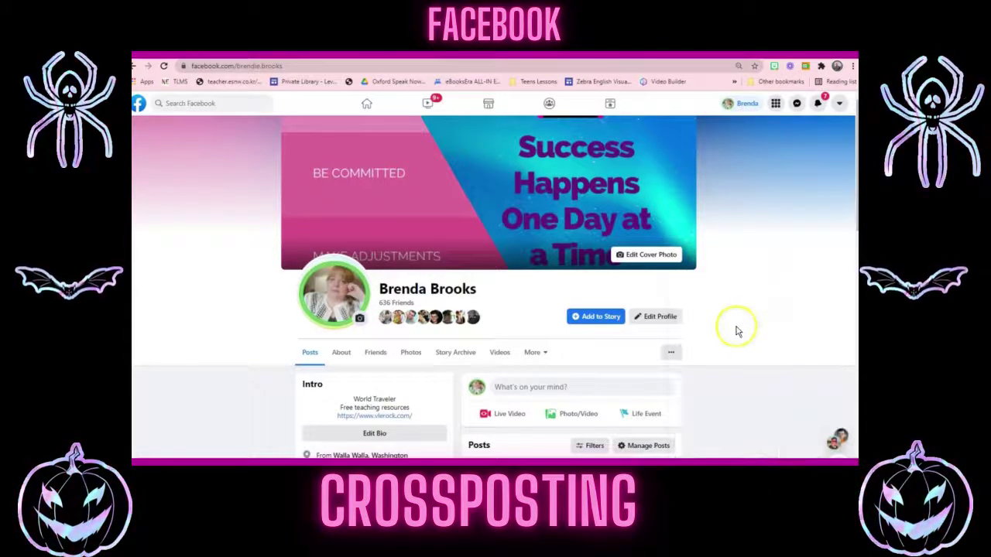
{"action": "left_click", "coordinate": [672, 355]}
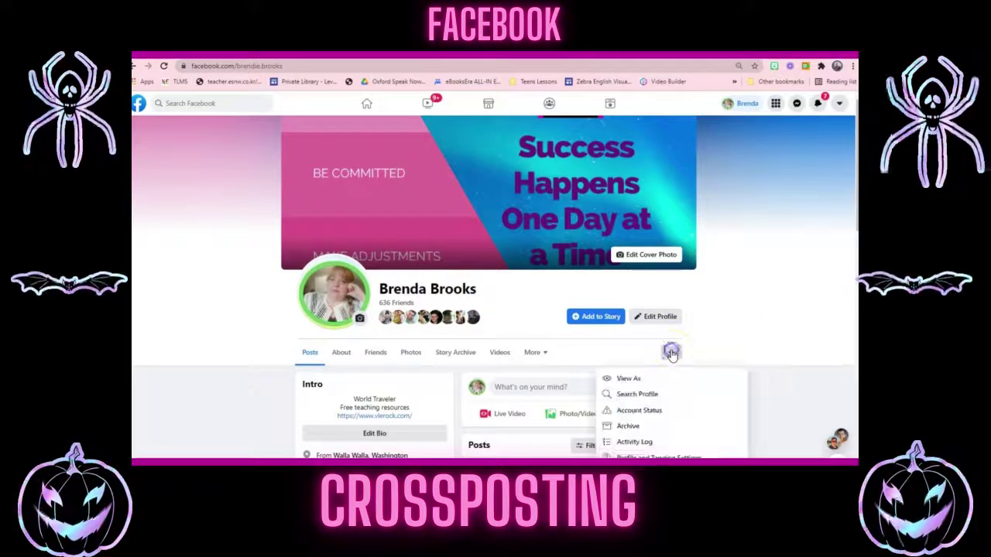
{"action": "left_click", "coordinate": [758, 321]}
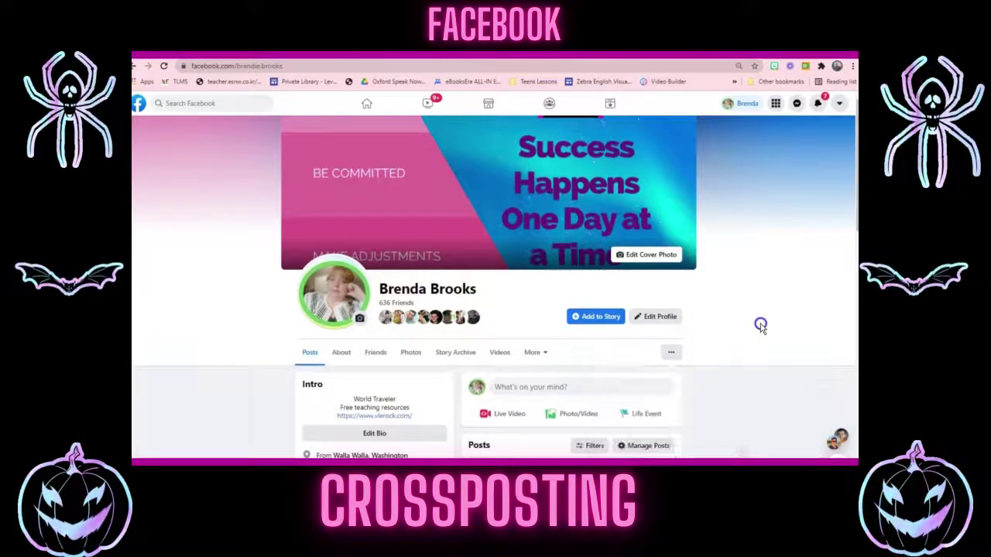
{"action": "left_click", "coordinate": [621, 448]}
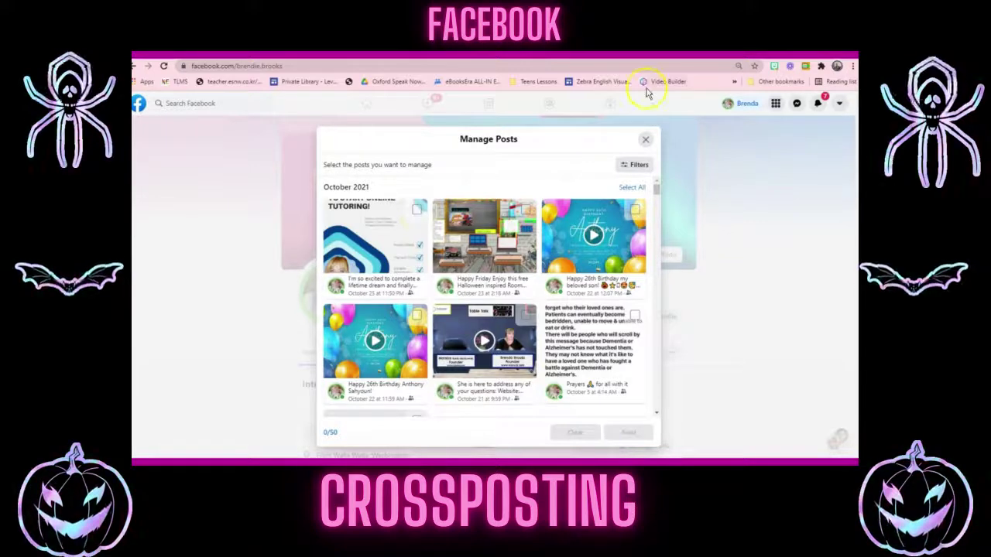
Load canva.com in a new Chrome tab
{"action": "key", "text": "ctrl+t"}
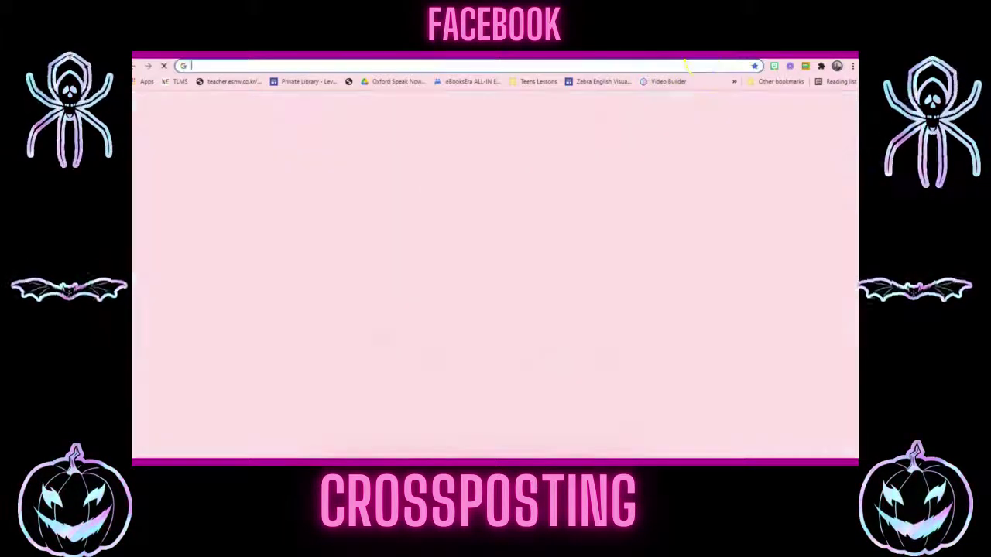
{"action": "type", "text": "canva.com"}
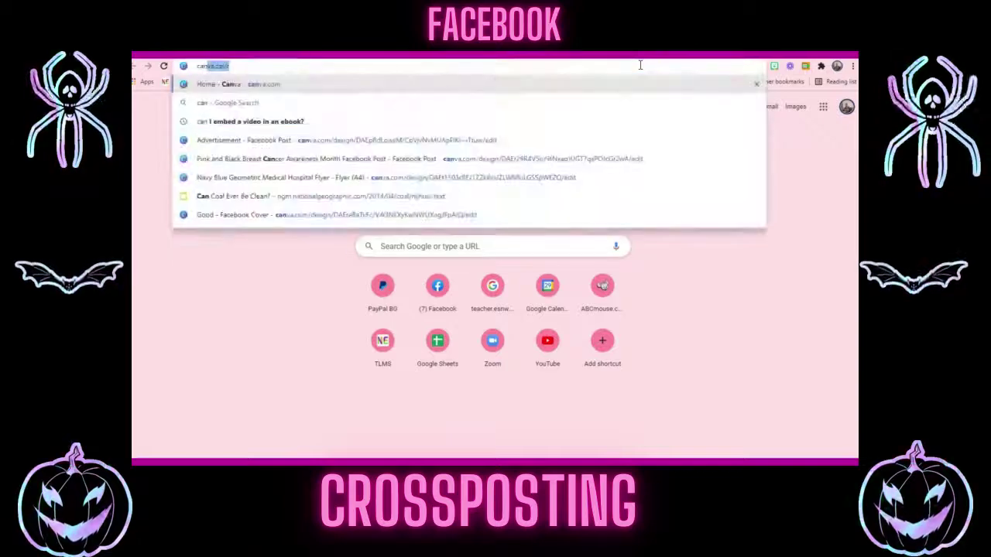
{"action": "key", "text": "Return"}
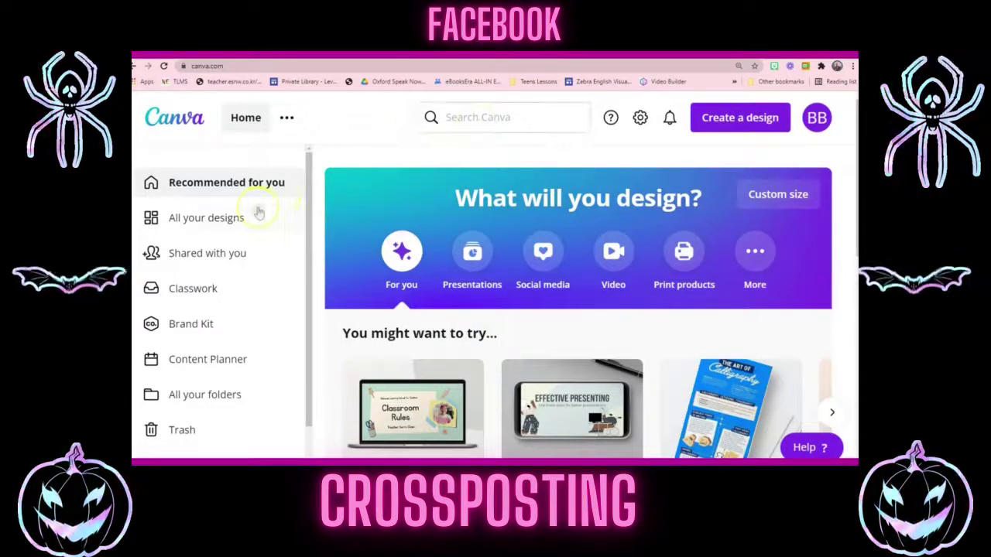
Open the 'Crossposting by Facebook' design from All your designs and view its Share options
{"action": "left_click", "coordinate": [223, 222]}
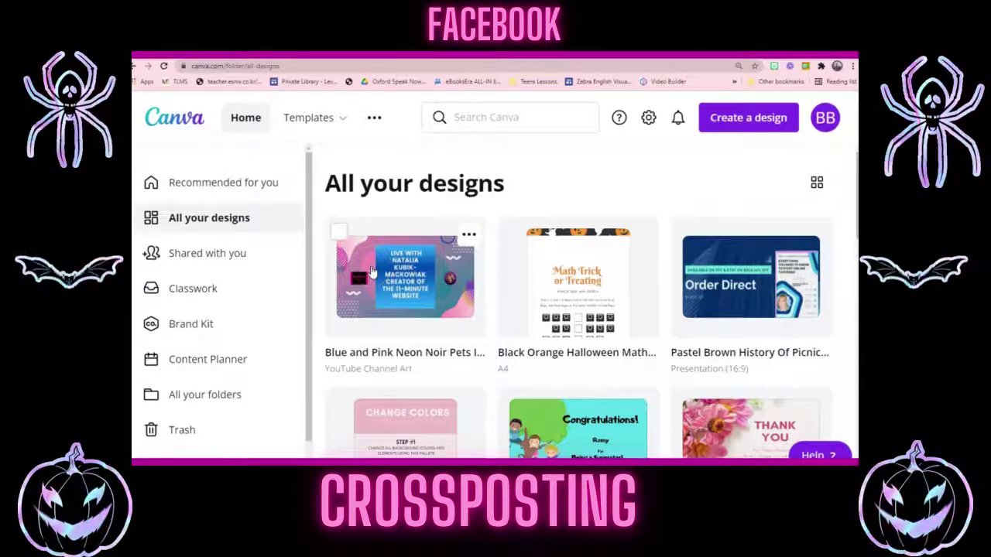
{"action": "left_click", "coordinate": [378, 269]}
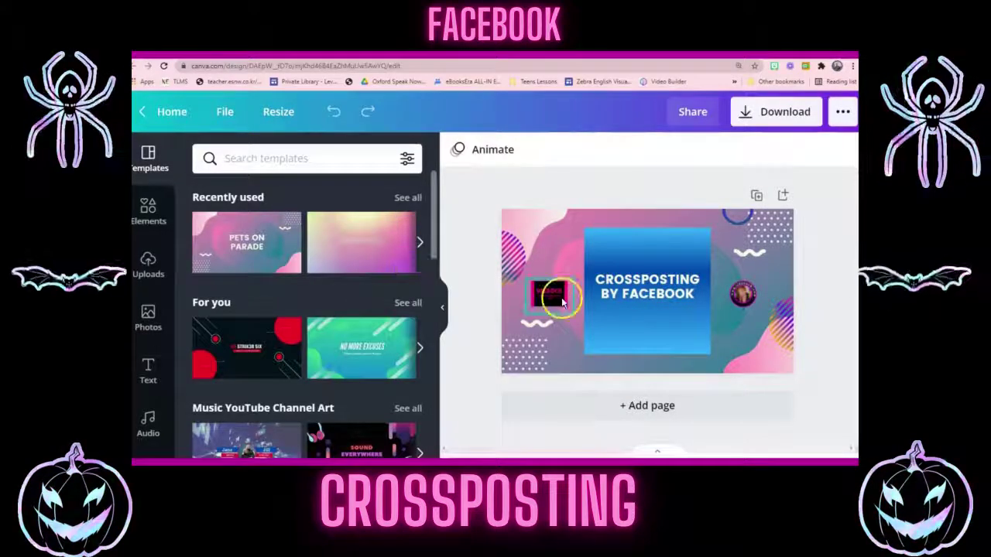
{"action": "left_click", "coordinate": [689, 115]}
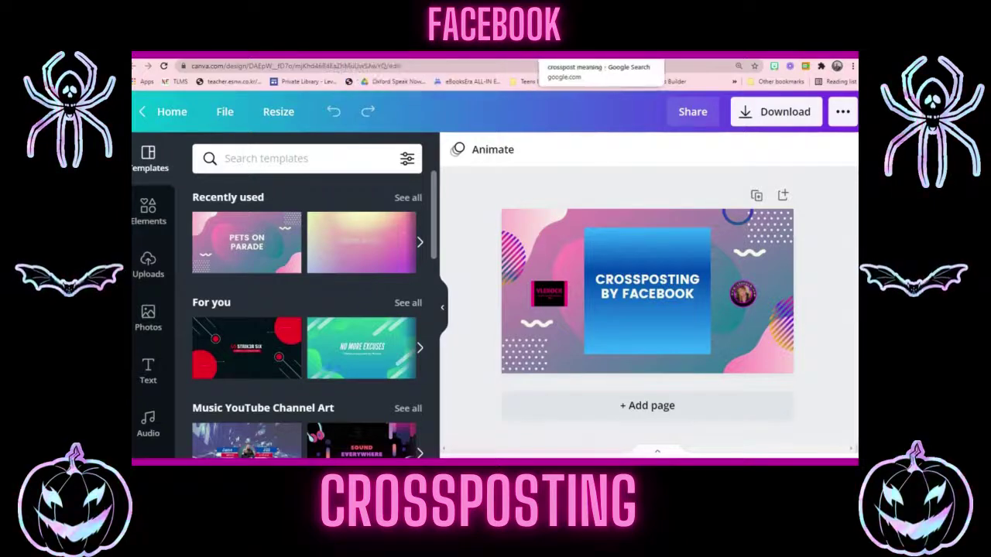
Read the 'cross-post' dictionary definition in the Google results tab, then start a new tab
{"action": "left_click", "coordinate": [558, 56]}
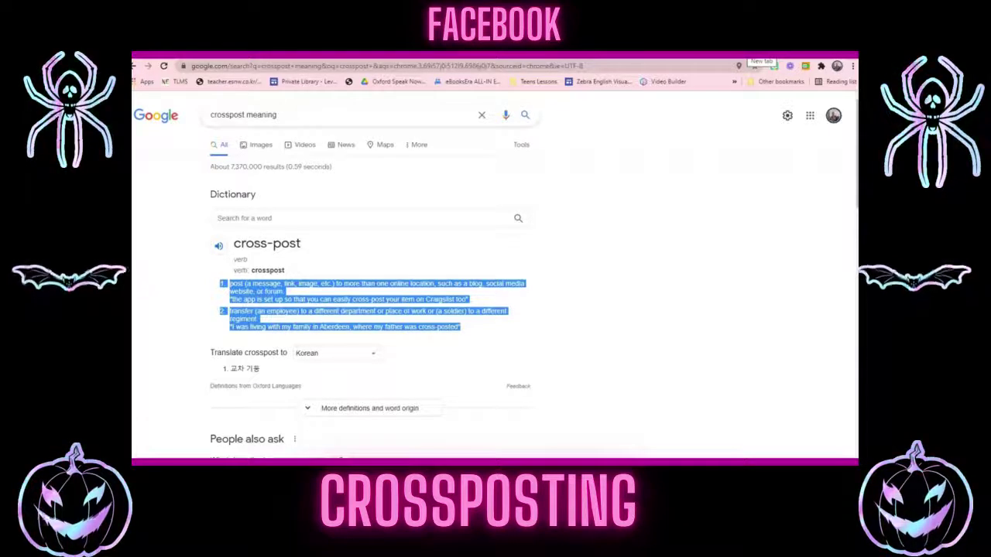
{"action": "left_click", "coordinate": [753, 55]}
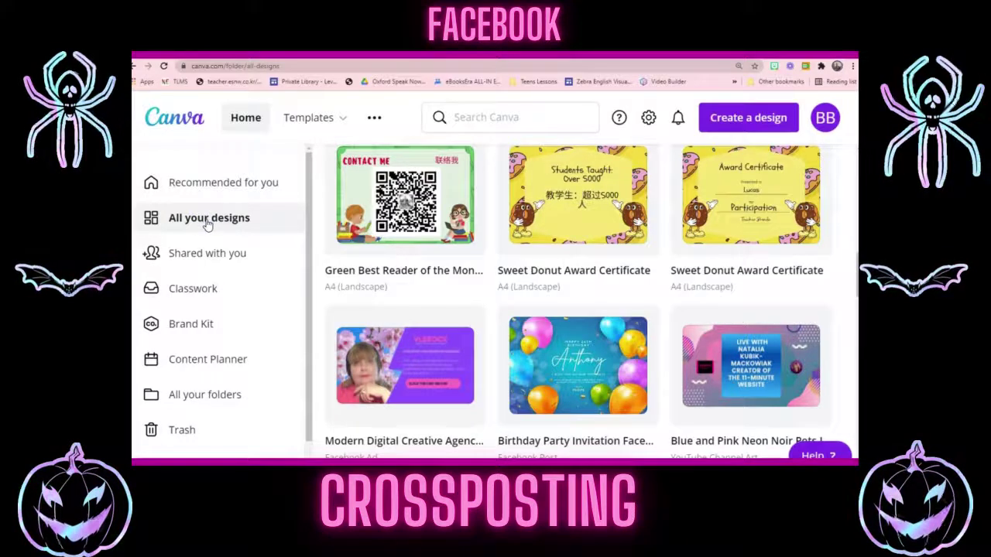
Search Canva for 'facebook', then refine the search to 'Happy friday facebook'
{"action": "left_click", "coordinate": [457, 118]}
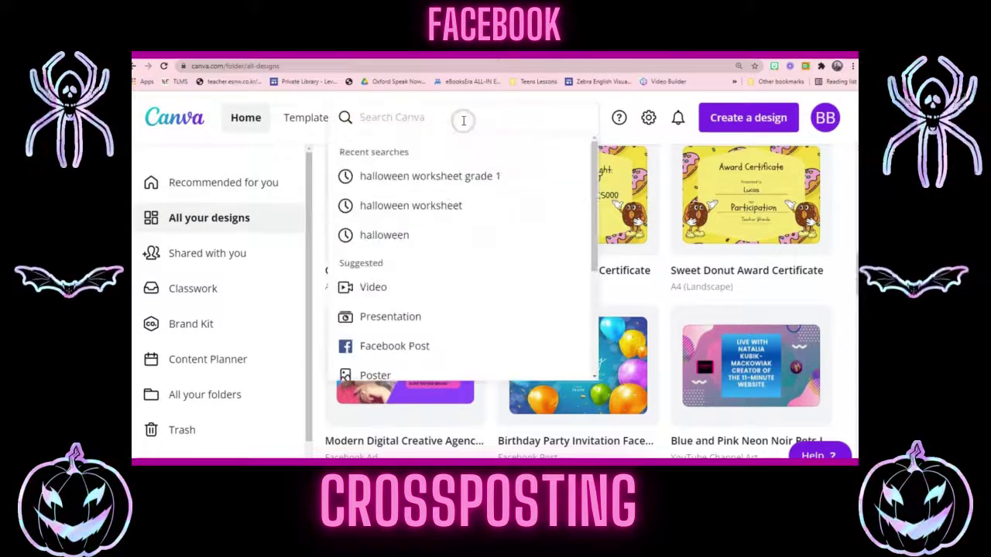
{"action": "type", "text": "facebook"}
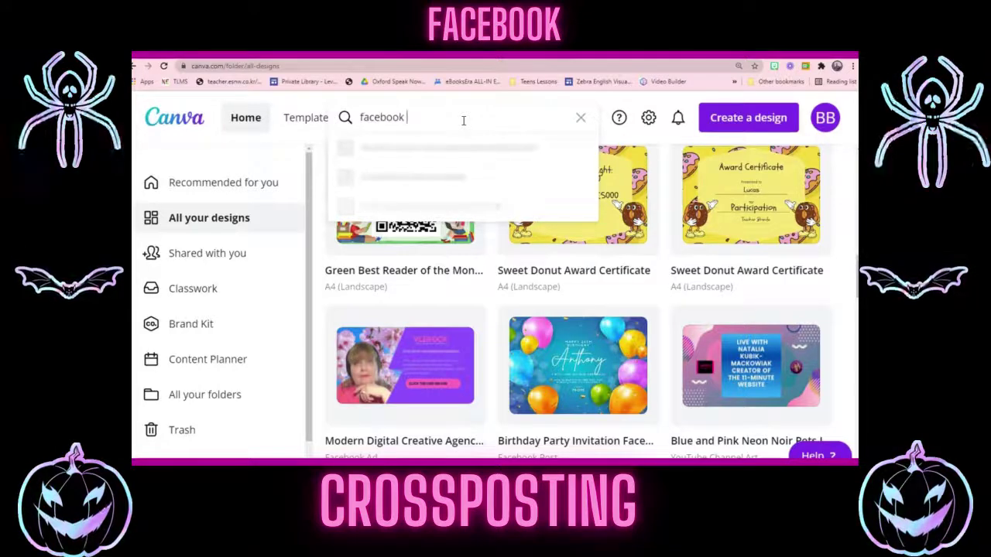
{"action": "key", "text": "Return"}
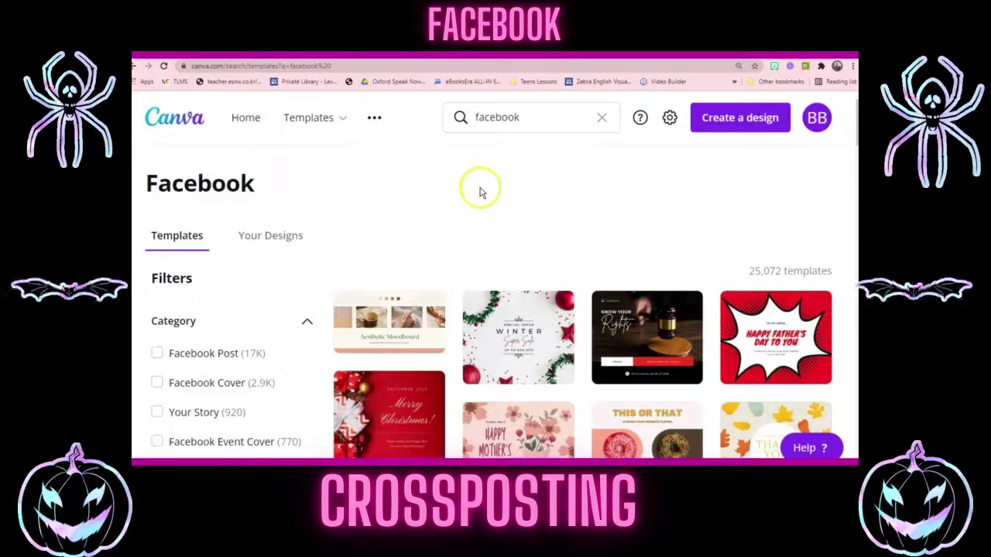
{"action": "left_click", "coordinate": [525, 116]}
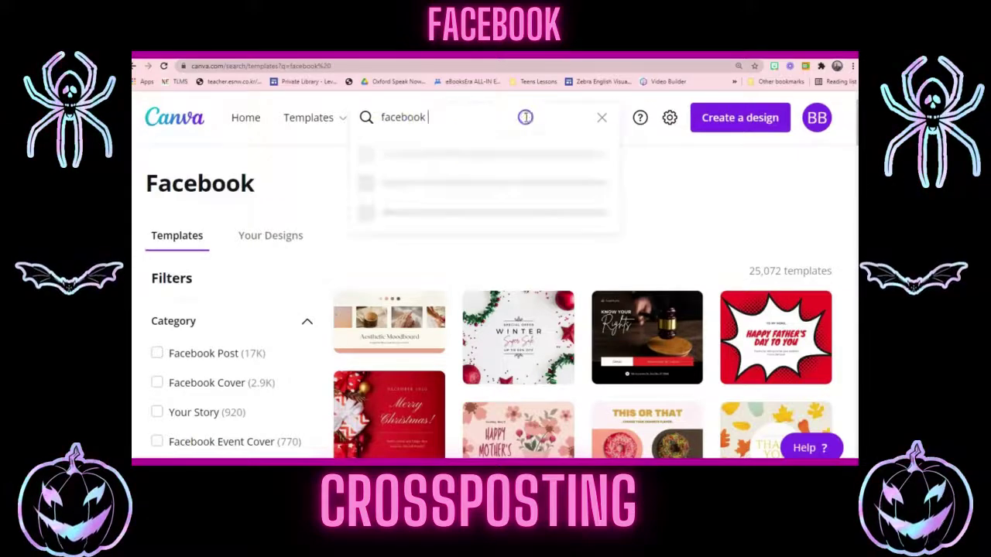
{"action": "key", "text": "BackSpace"}
{"action": "key", "text": "BackSpace"}
{"action": "key", "text": "BackSpace"}
{"action": "key", "text": "BackSpace"}
{"action": "key", "text": "BackSpace"}
{"action": "key", "text": "BackSpace"}
{"action": "key", "text": "BackSpace"}
{"action": "key", "text": "BackSpace"}
{"action": "type", "text": "Happy f"}
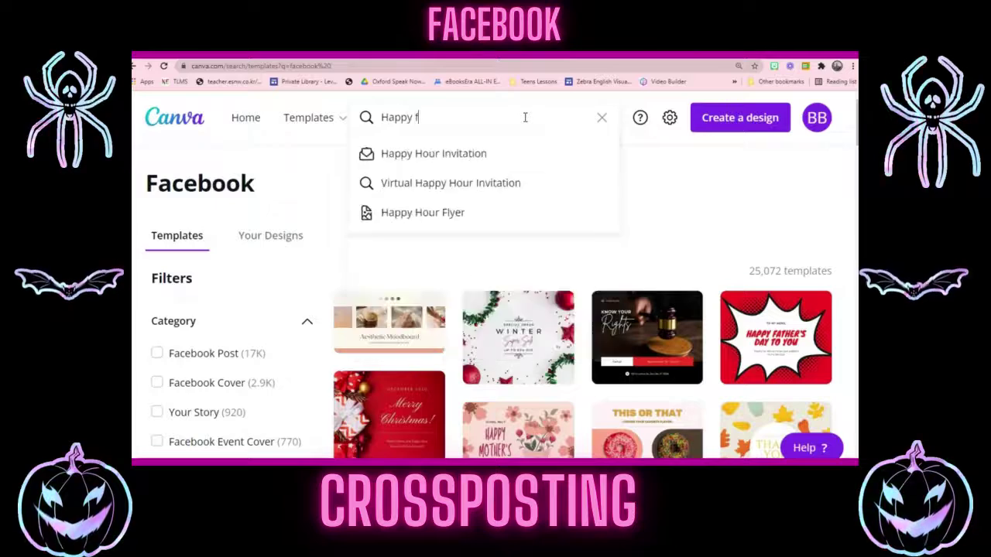
{"action": "type", "text": "riday "}
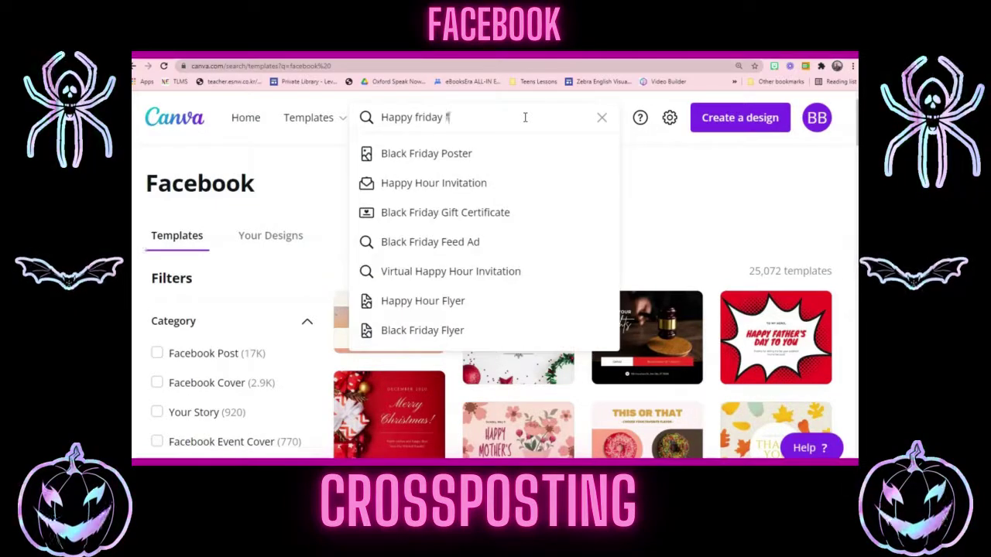
{"action": "type", "text": "facebook"}
{"action": "key", "text": "Return"}
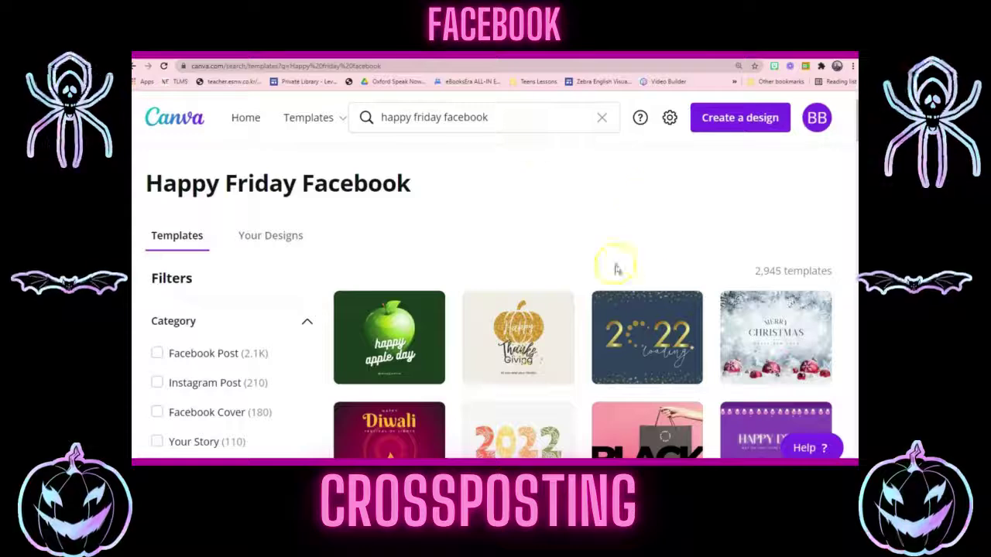
Search templates for 'Have a great weekend' and scroll through the results
{"action": "left_click", "coordinate": [503, 117]}
{"action": "key", "text": "BackSpace"}
{"action": "key", "text": "BackSpace"}
{"action": "key", "text": "BackSpace"}
{"action": "key", "text": "BackSpace"}
{"action": "key", "text": "BackSpace"}
{"action": "key", "text": "BackSpace"}
{"action": "key", "text": "BackSpace"}
{"action": "key", "text": "BackSpace"}
{"action": "key", "text": "BackSpace"}
{"action": "key", "text": "BackSpace"}
{"action": "key", "text": "BackSpace"}
{"action": "key", "text": "BackSpace"}
{"action": "key", "text": "BackSpace"}
{"action": "key", "text": "BackSpace"}
{"action": "key", "text": "BackSpace"}
{"action": "key", "text": "BackSpace"}
{"action": "key", "text": "BackSpace"}
{"action": "key", "text": "BackSpace"}
{"action": "key", "text": "BackSpace"}
{"action": "key", "text": "BackSpace"}
{"action": "key", "text": "BackSpace"}
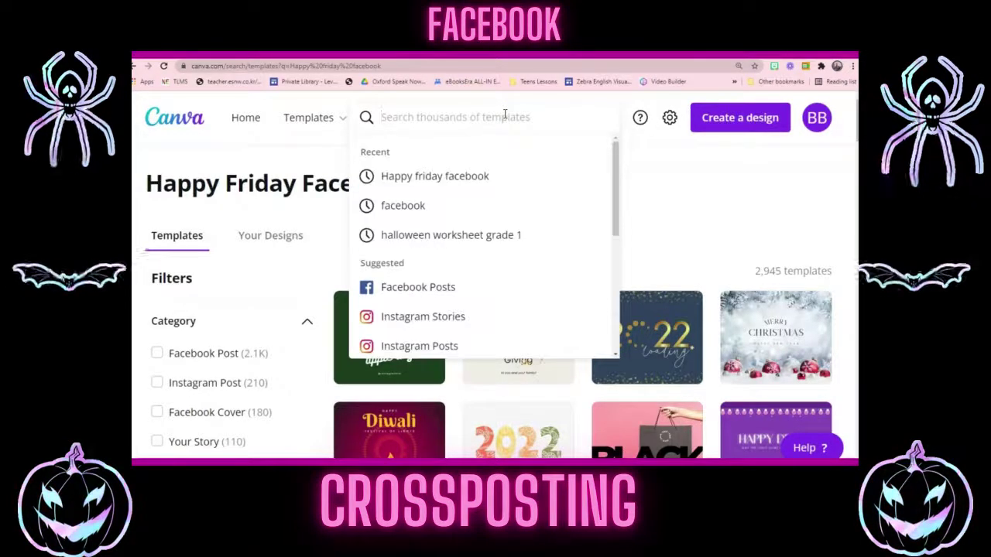
{"action": "type", "text": "Have a great weeken"}
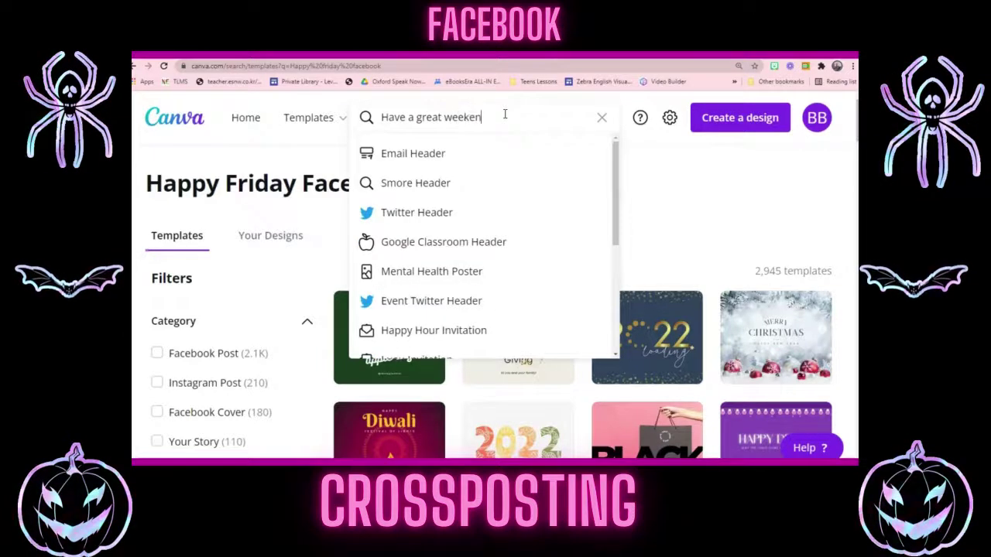
{"action": "type", "text": "d"}
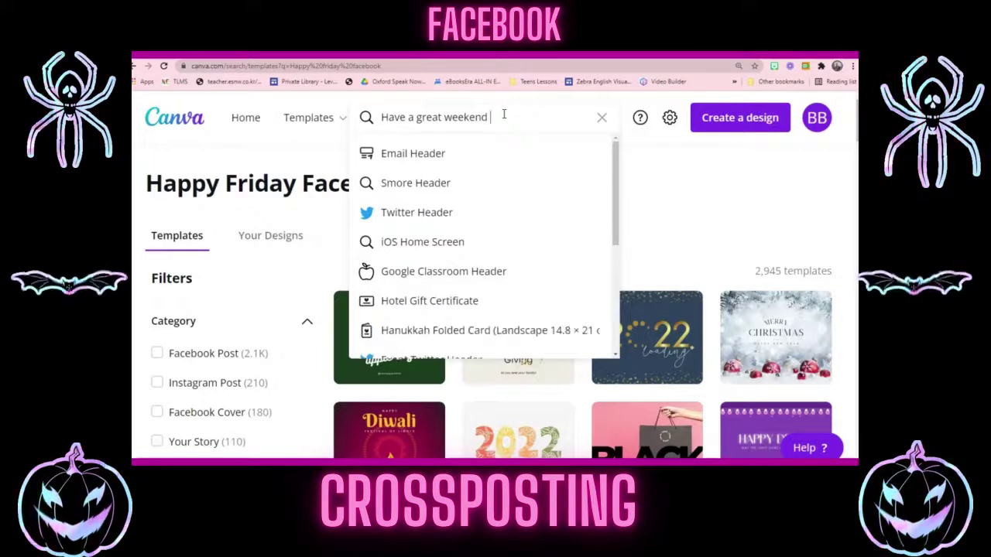
{"action": "key", "text": "Return"}
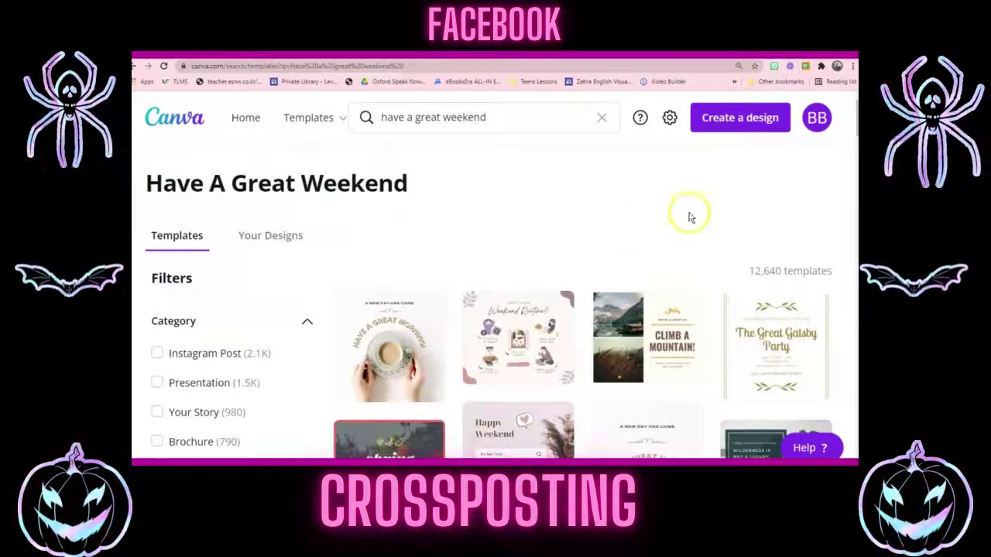
{"action": "scroll", "coordinate": [836, 186], "scroll_direction": "down", "scroll_amount": 4}
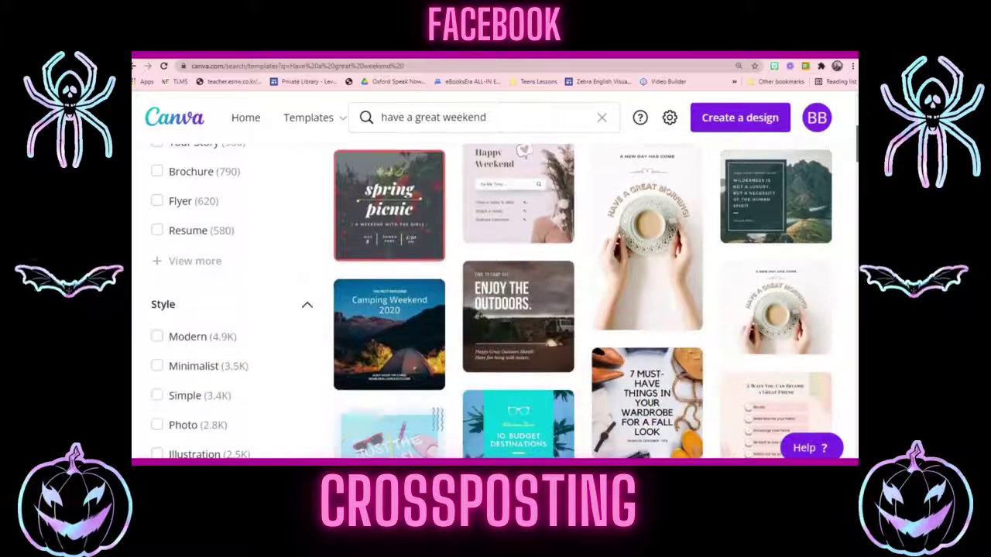
{"action": "scroll", "coordinate": [595, 262], "scroll_direction": "down", "scroll_amount": 4}
{"action": "scroll", "coordinate": [594, 262], "scroll_direction": "up", "scroll_amount": 2}
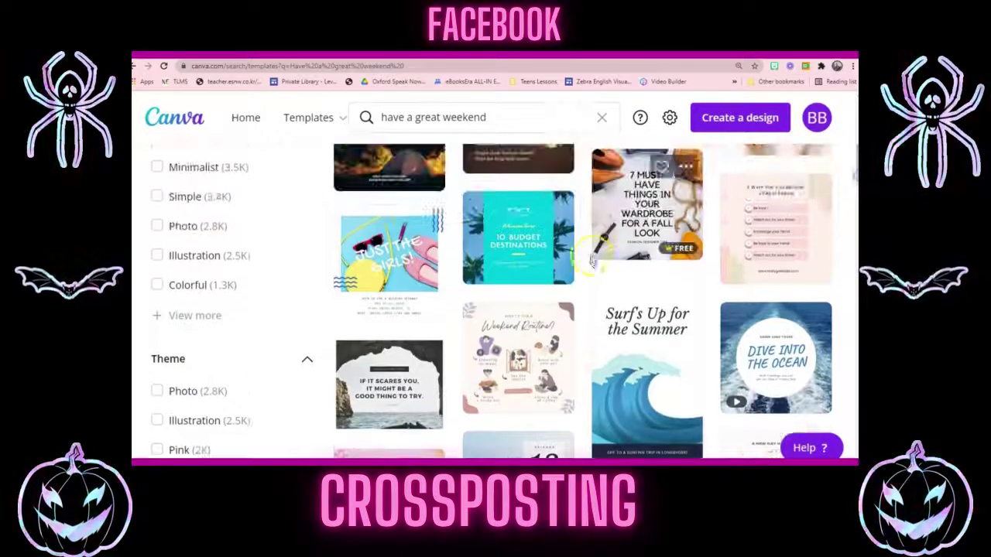
Open the 10 Budget Destinations template and delete its glasses graphic
{"action": "left_click", "coordinate": [551, 257]}
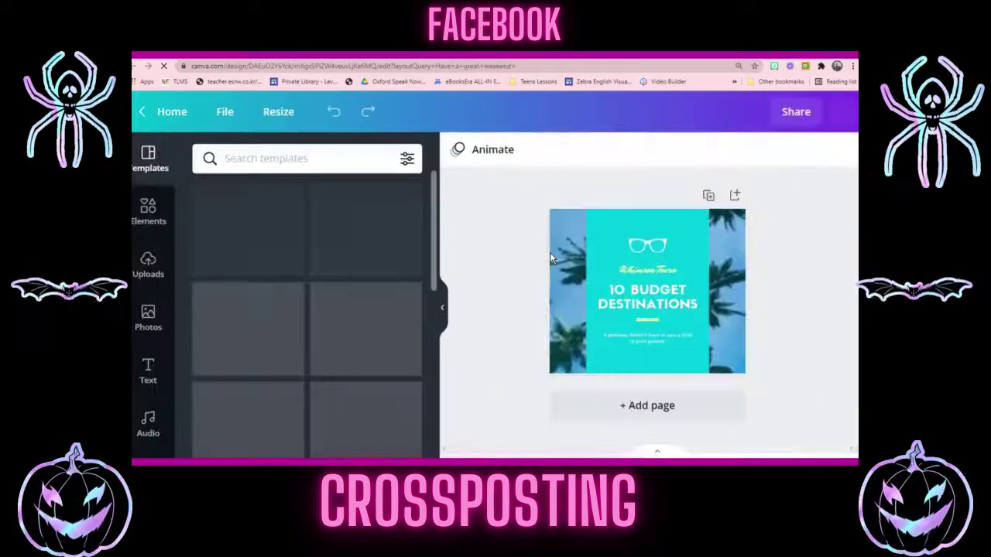
{"action": "left_click", "coordinate": [657, 248]}
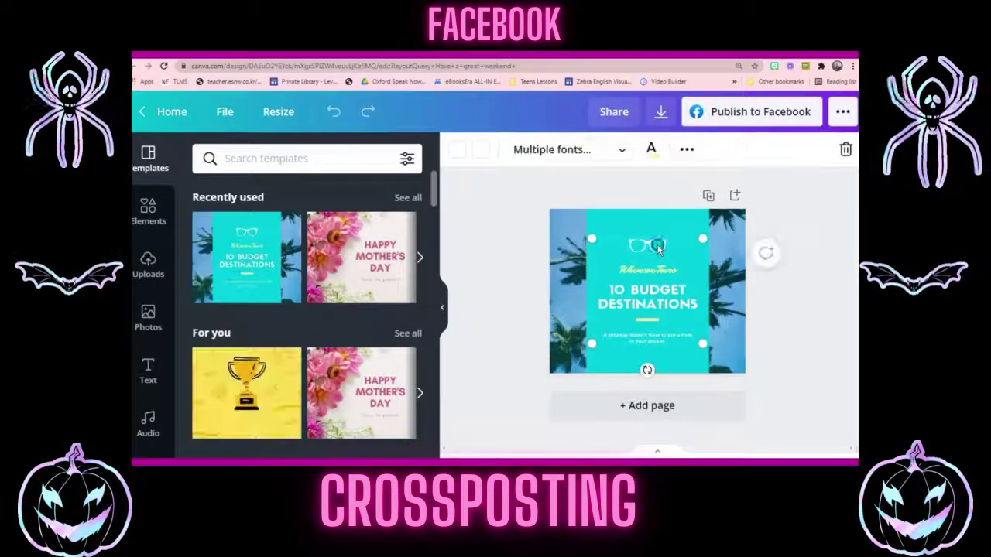
{"action": "double_click", "coordinate": [657, 248]}
{"action": "key", "text": "Delete"}
Retitle the heading from 10 BUDGET DESTINATIONS to HAVE A GREAT WEEKEND
{"action": "left_click", "coordinate": [661, 278]}
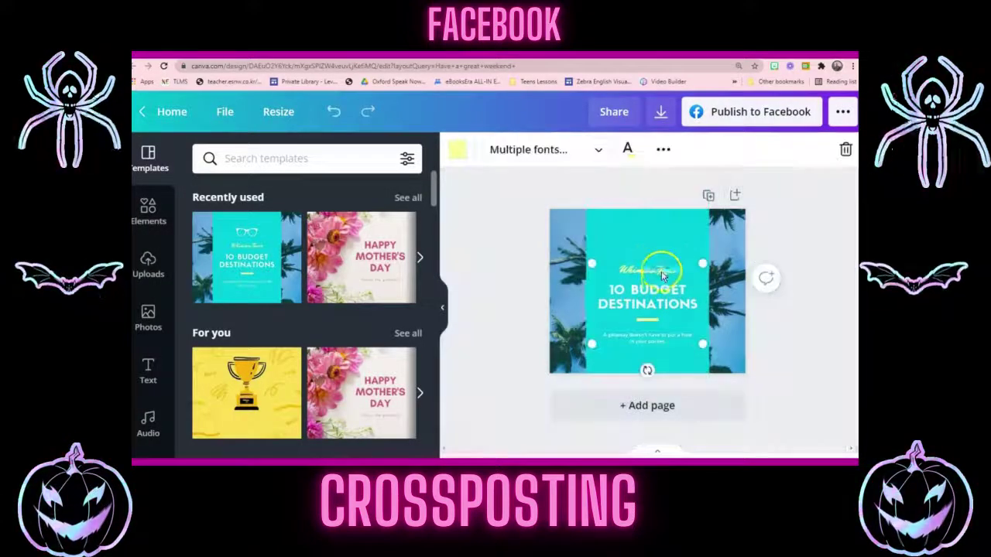
{"action": "left_click", "coordinate": [662, 288]}
{"action": "left_click", "coordinate": [664, 290]}
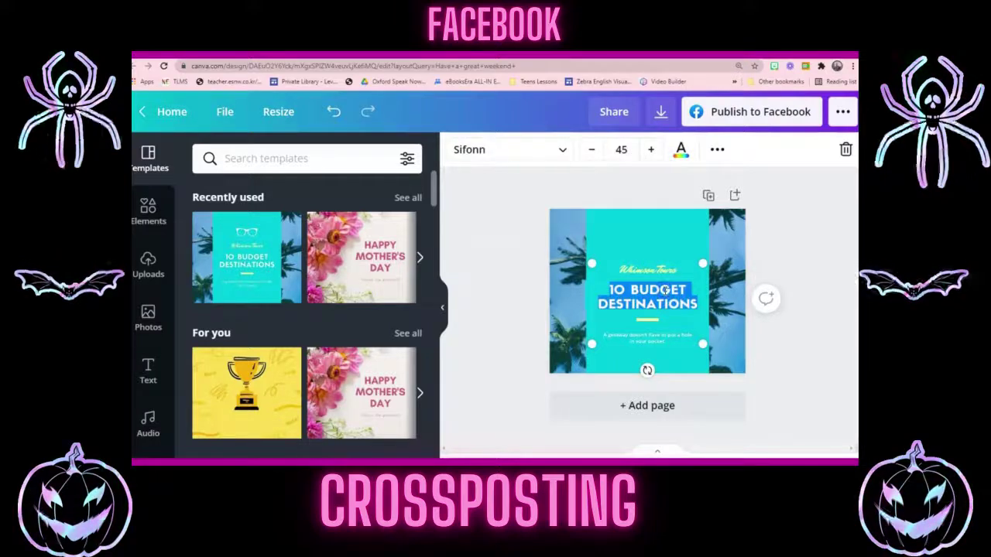
{"action": "type", "text": "HAVE A GREAT"}
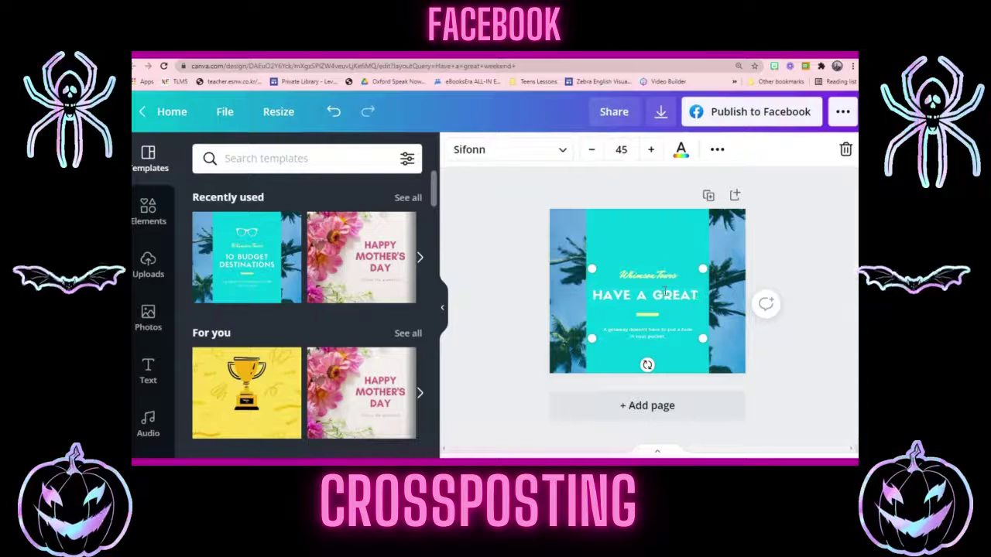
{"action": "type", "text": " WEEKIN"}
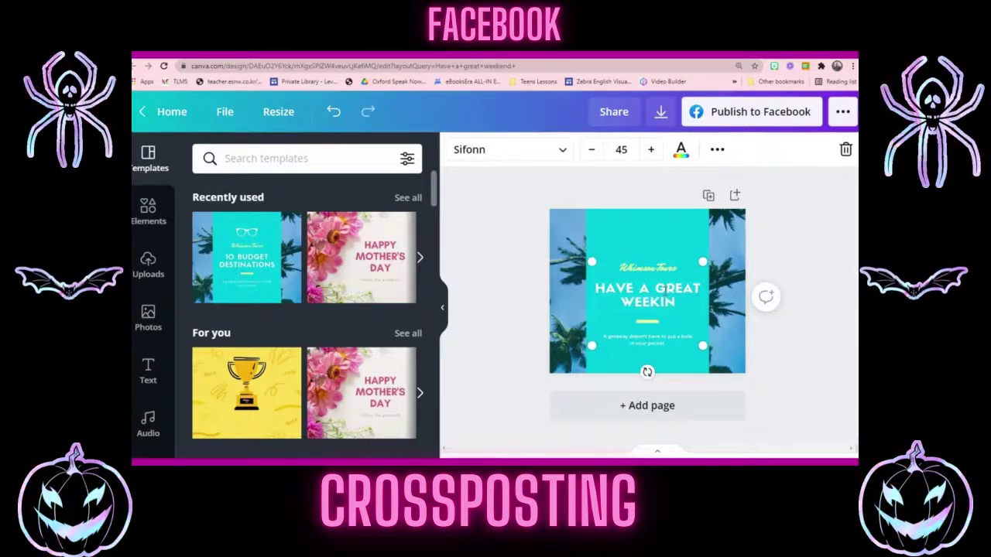
{"action": "key", "text": "BackSpace"}
{"action": "key", "text": "BackSpace"}
{"action": "type", "text": "END"}
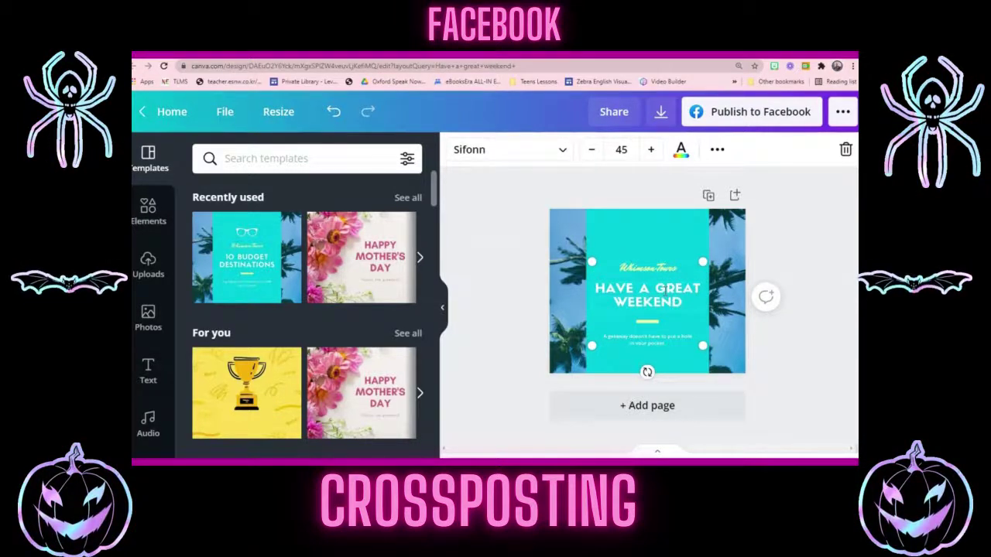
Replace the subtitle and the script line above the heading with new wording
{"action": "double_click", "coordinate": [655, 350]}
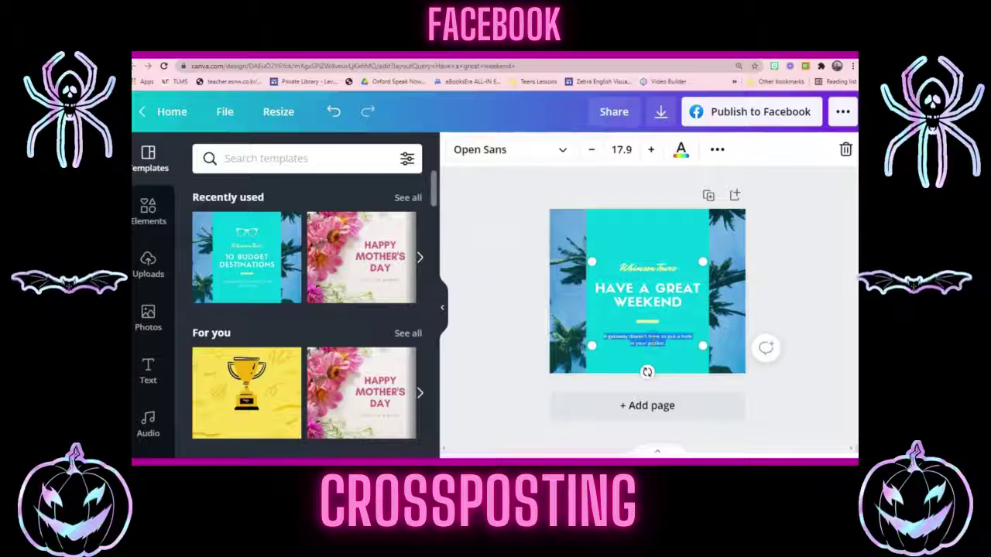
{"action": "type", "text": "Be"}
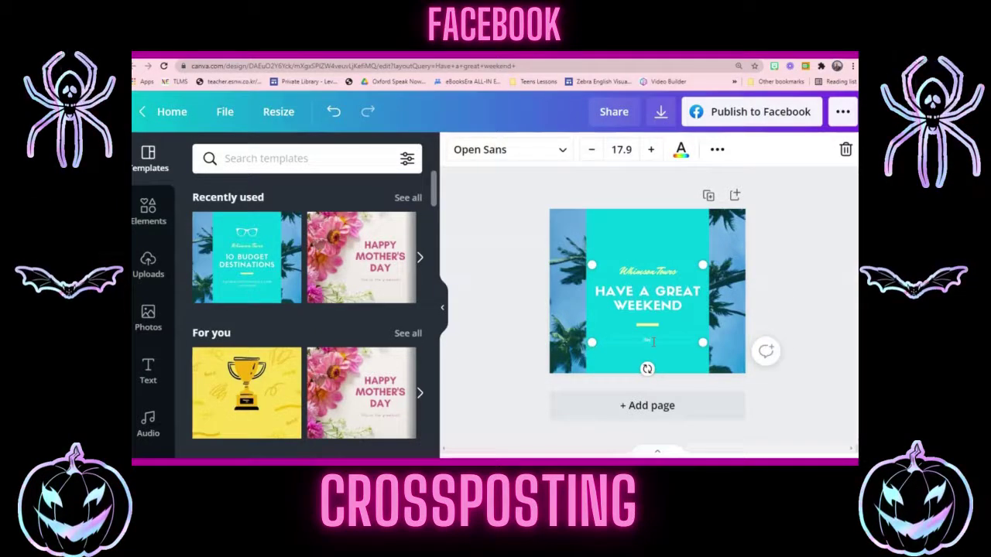
{"action": "type", "text": " S"}
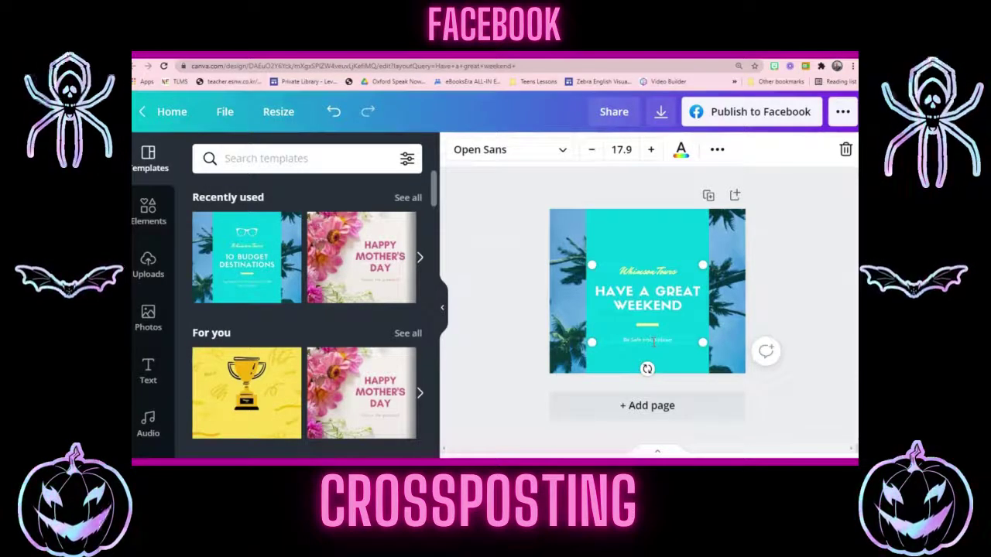
{"action": "left_click", "coordinate": [663, 263]}
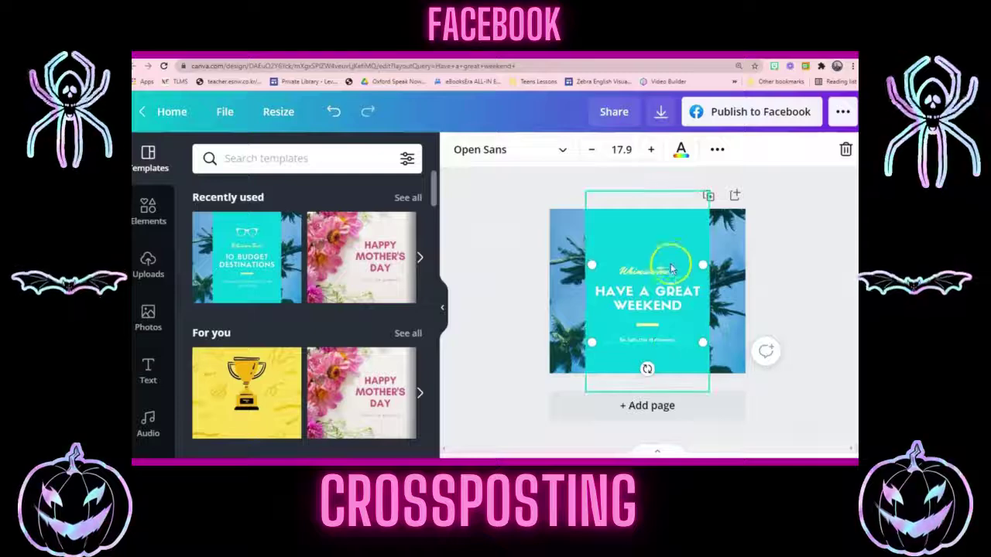
{"action": "double_click", "coordinate": [657, 272]}
{"action": "key", "text": "BackSpace"}
{"action": "type", "text": "Happ"}
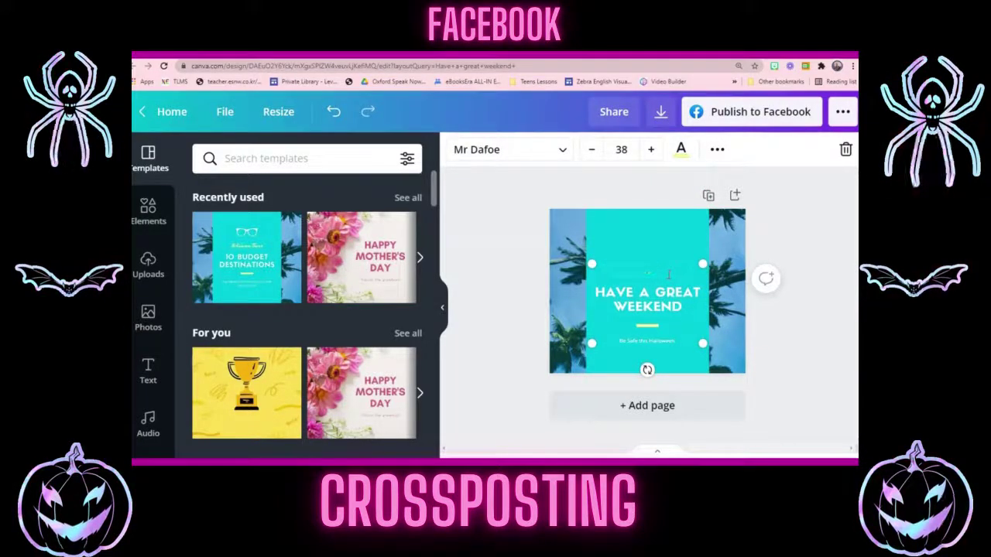
{"action": "left_click", "coordinate": [582, 271]}
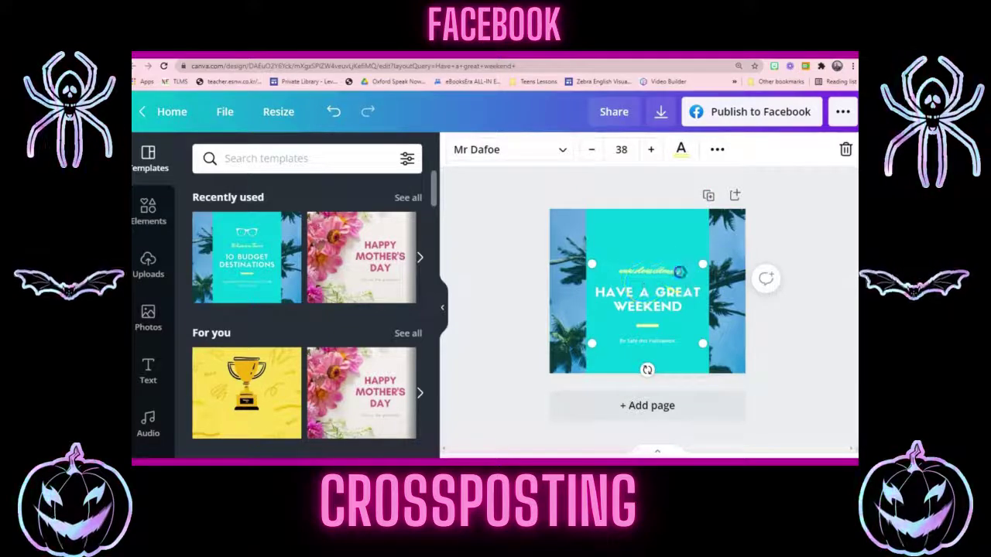
{"action": "left_click", "coordinate": [494, 151]}
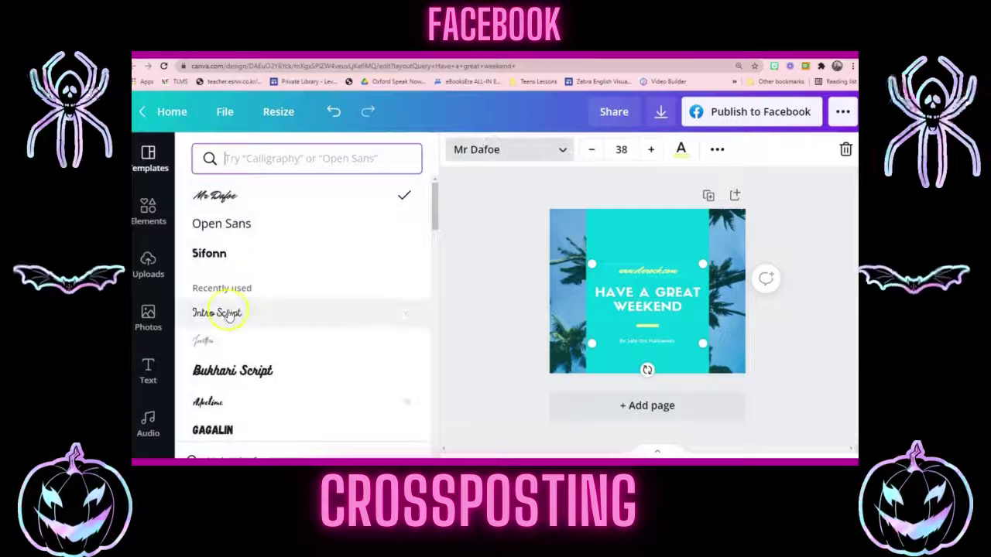
{"action": "left_click", "coordinate": [217, 224]}
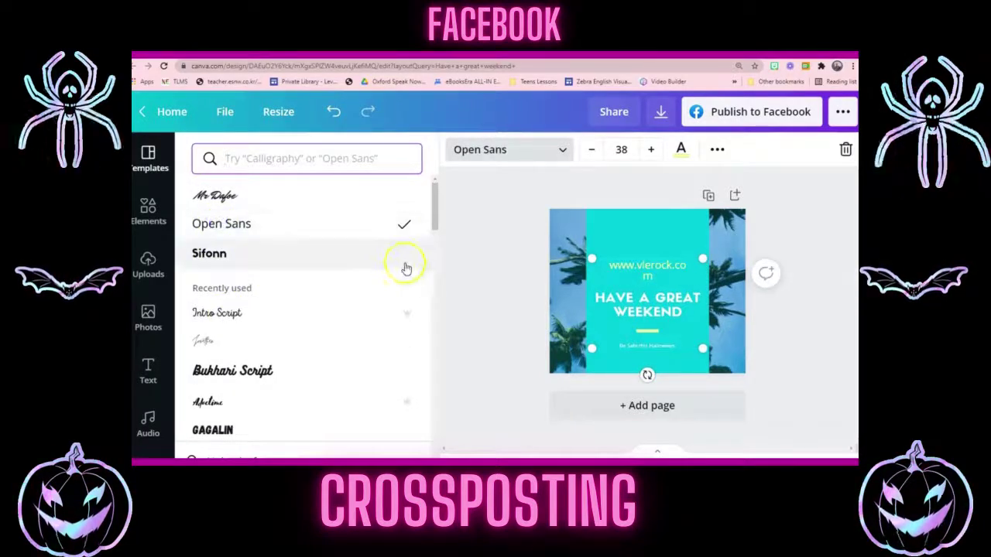
{"action": "left_click", "coordinate": [716, 340]}
{"action": "left_click_drag", "start_coordinate": [681, 277], "coordinate": [579, 191]}
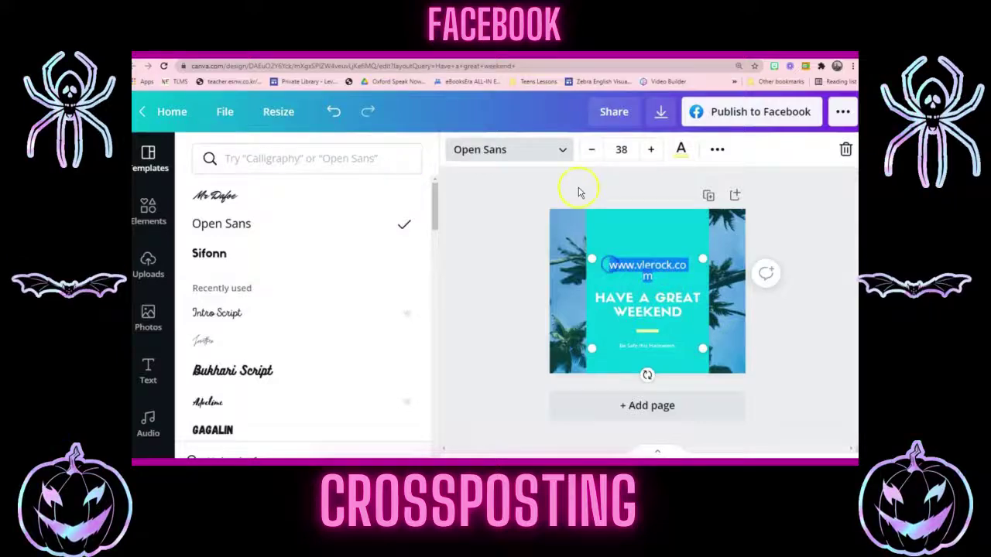
{"action": "left_click", "coordinate": [591, 149]}
{"action": "left_click", "coordinate": [591, 150]}
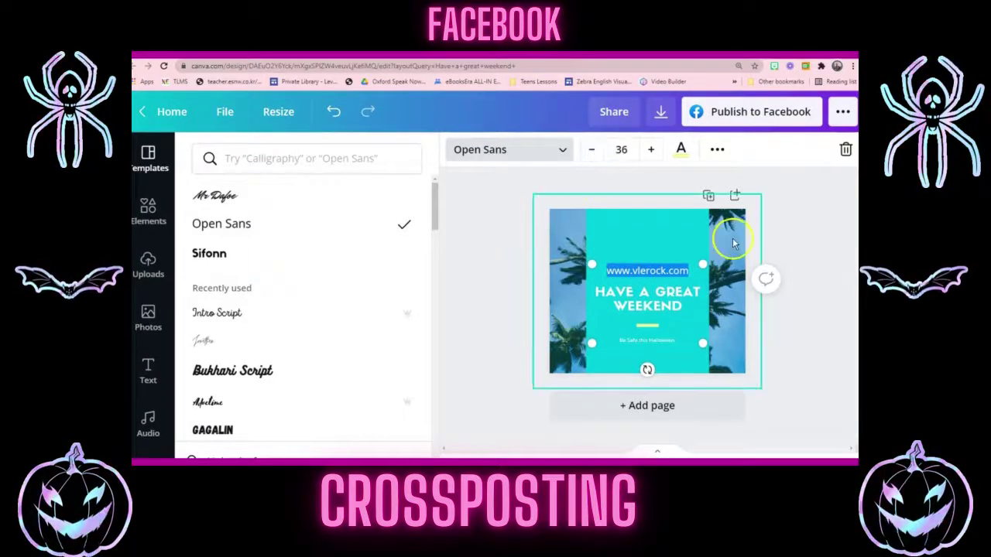
{"action": "left_click", "coordinate": [803, 221]}
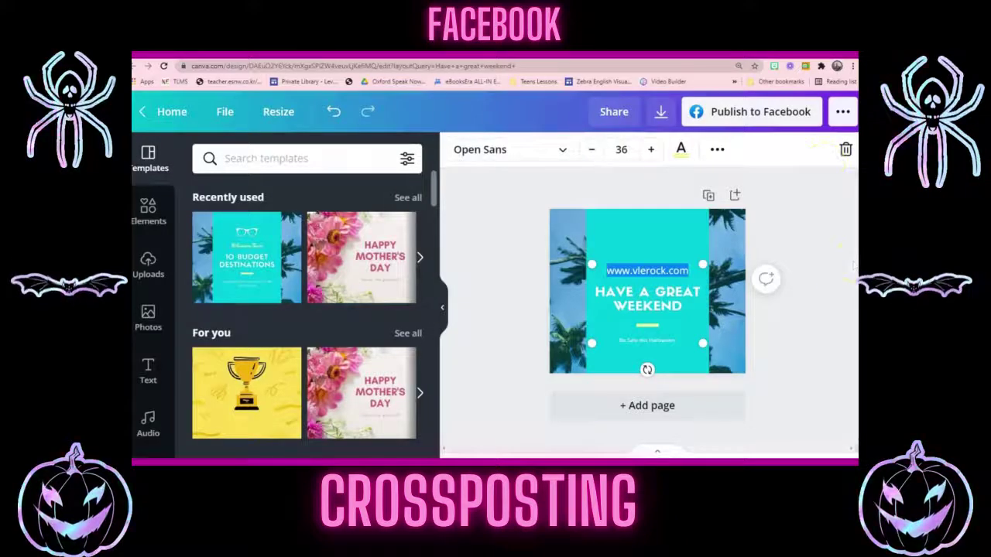
Recolour the teal centre panel to magenta #cb6ce6
{"action": "left_click", "coordinate": [619, 243]}
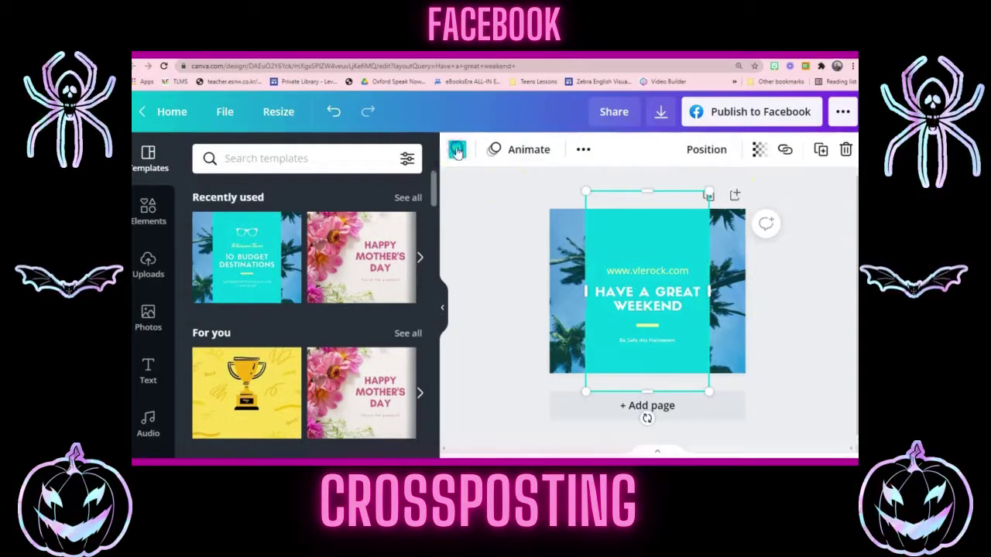
{"action": "left_click", "coordinate": [457, 151]}
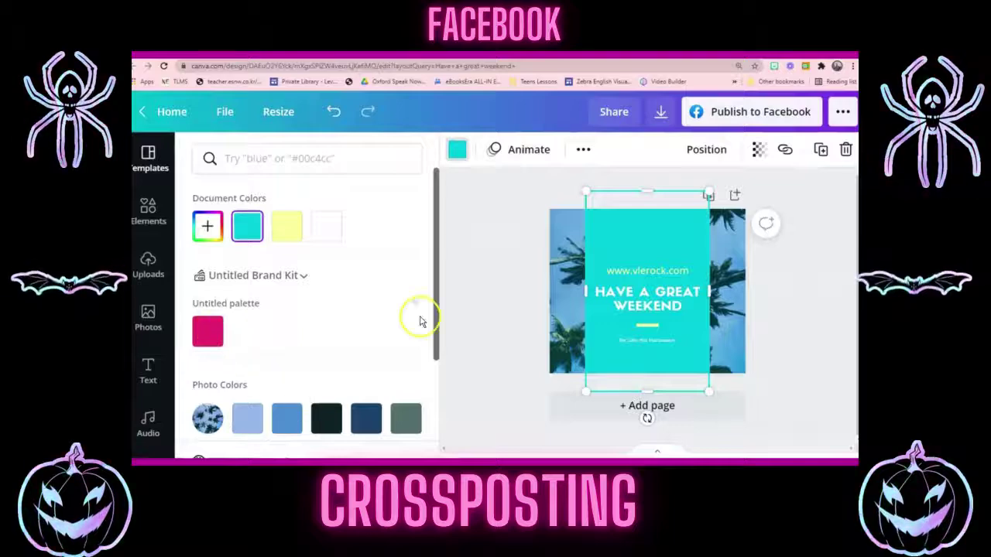
{"action": "left_click_drag", "start_coordinate": [435, 321], "coordinate": [435, 413]}
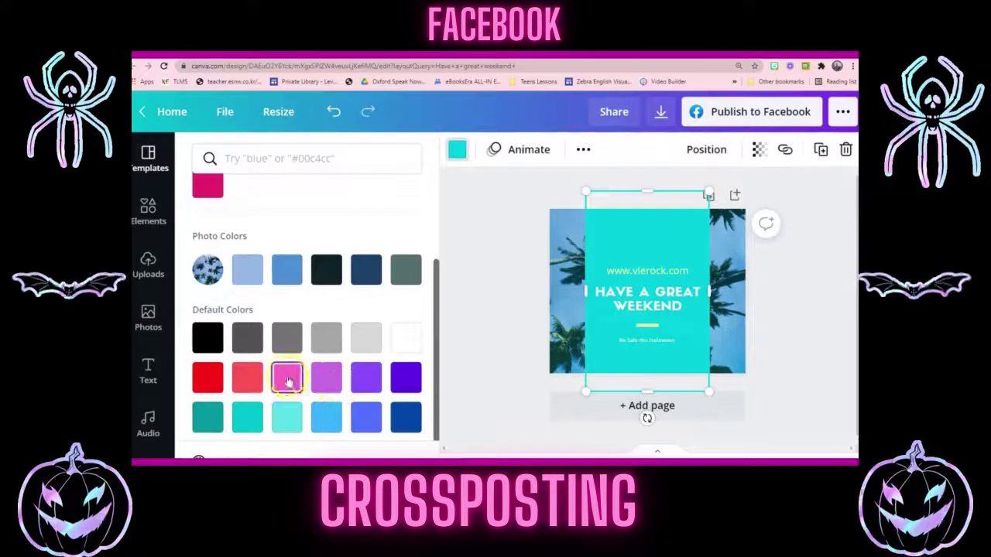
{"action": "left_click", "coordinate": [326, 378]}
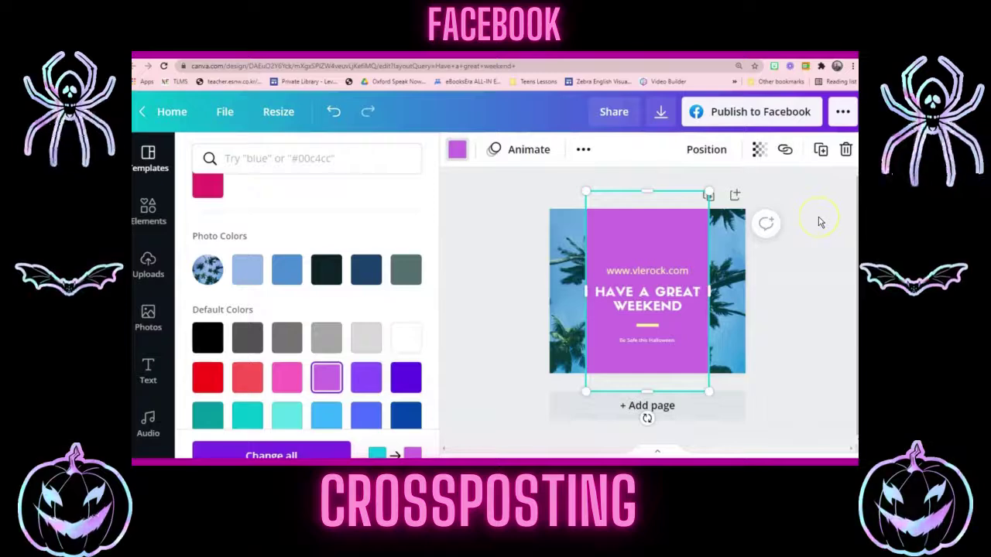
{"action": "key", "text": "Escape"}
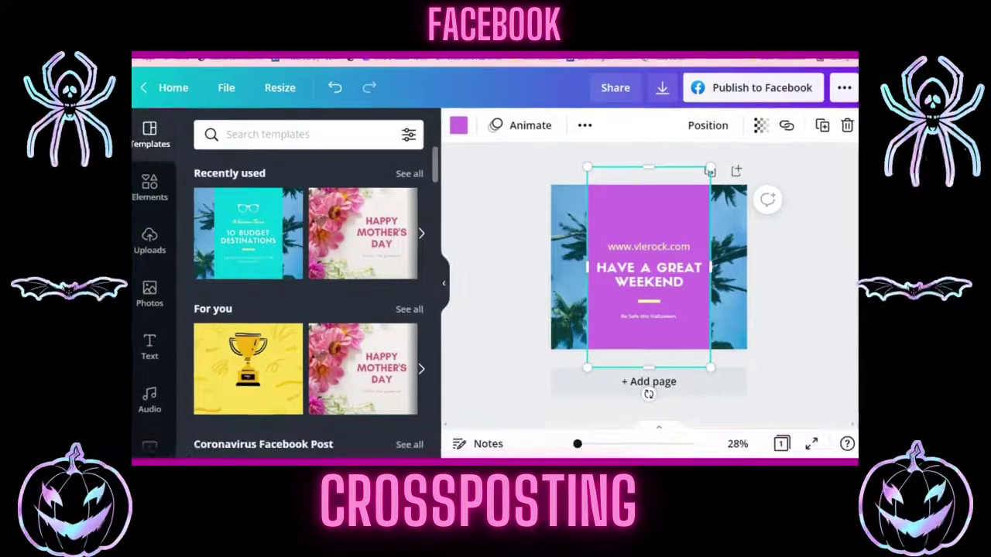
Download the weekend design as a PNG and save it to Downloads
{"action": "left_click", "coordinate": [819, 188]}
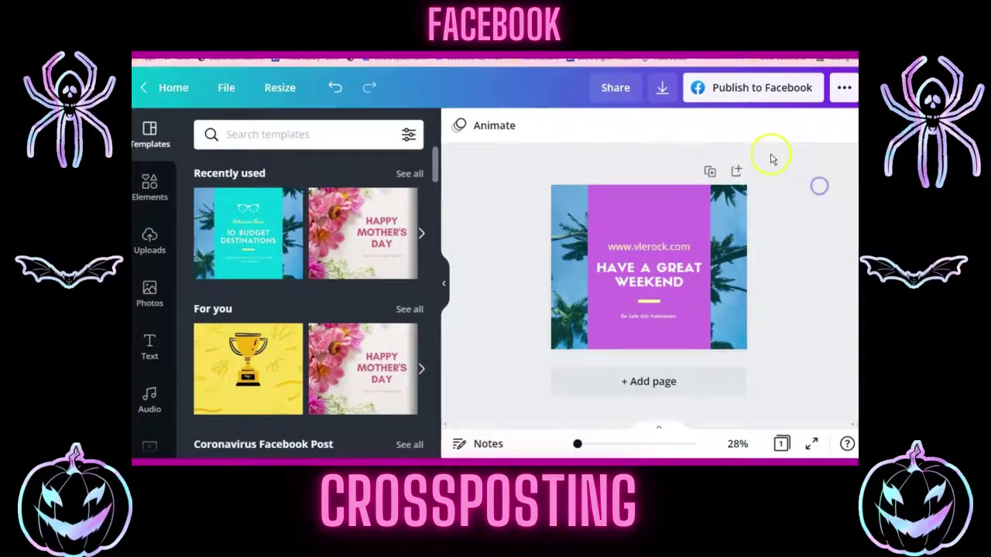
{"action": "left_click", "coordinate": [663, 88]}
{"action": "left_click", "coordinate": [720, 373]}
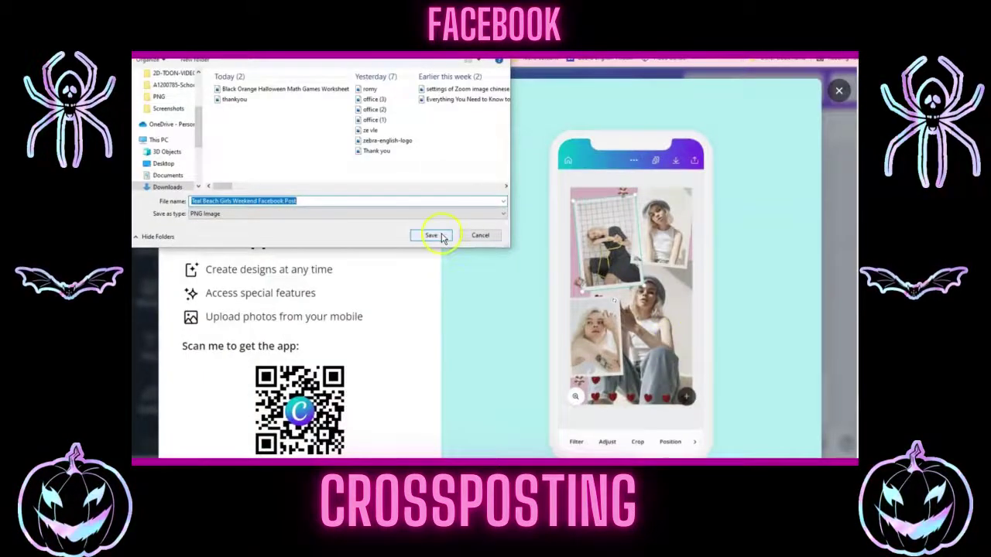
{"action": "left_click", "coordinate": [442, 238]}
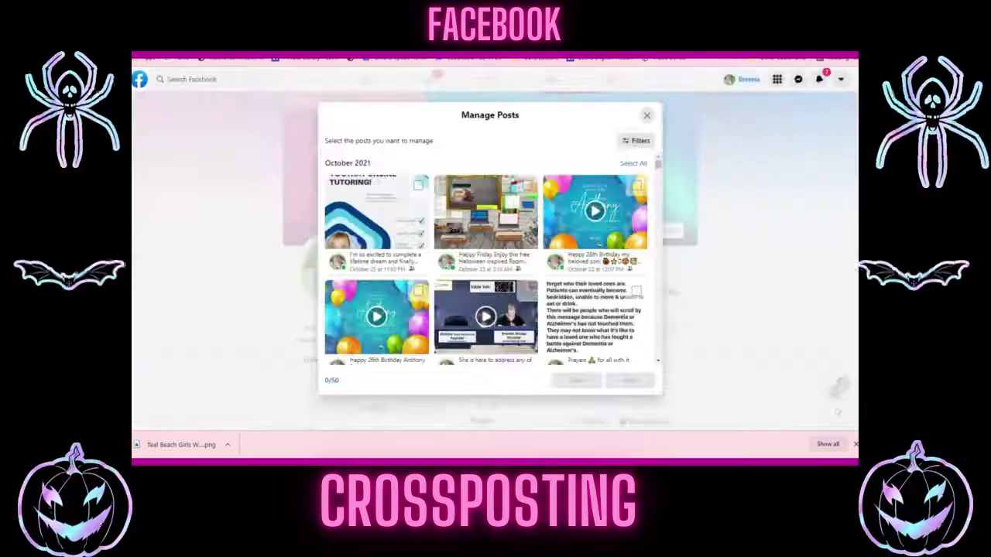
Close Manage Posts and go to the vlerock group through the Facebook Groups feed
{"action": "left_click", "coordinate": [645, 117]}
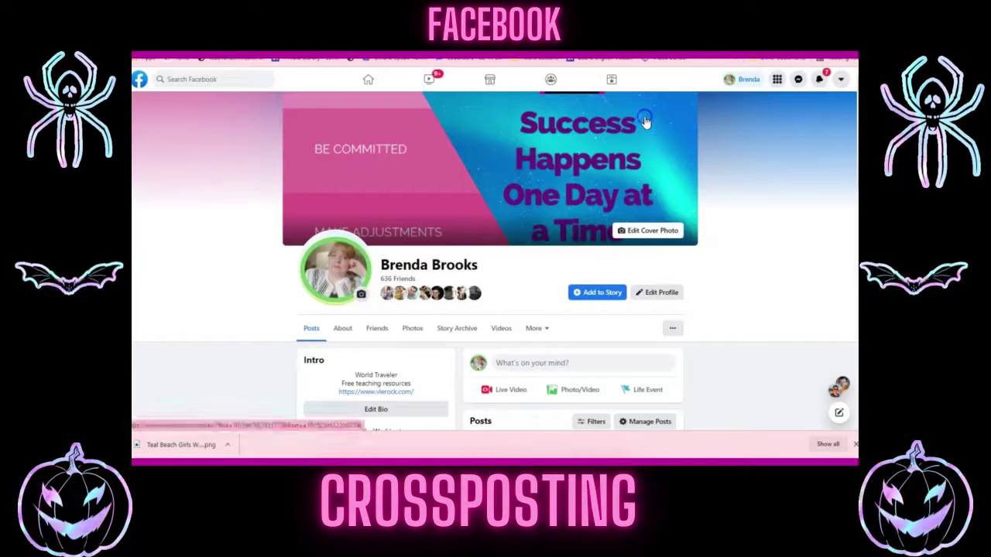
{"action": "left_click", "coordinate": [140, 79]}
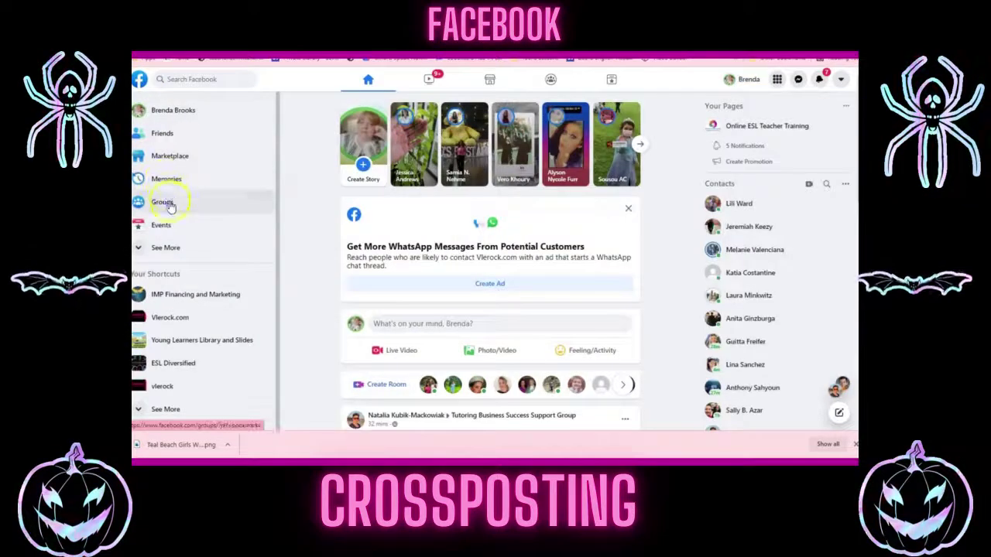
{"action": "left_click", "coordinate": [166, 202]}
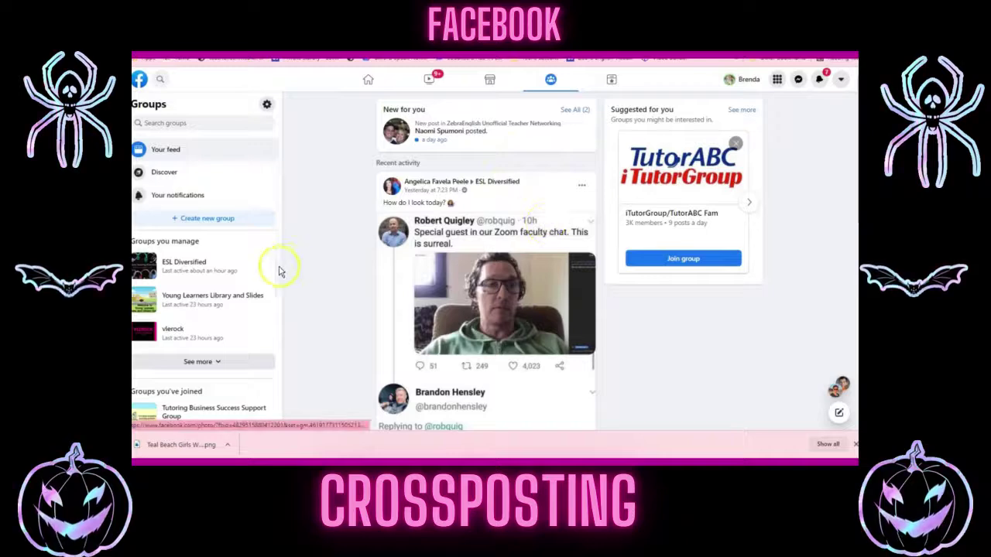
{"action": "left_click", "coordinate": [206, 330]}
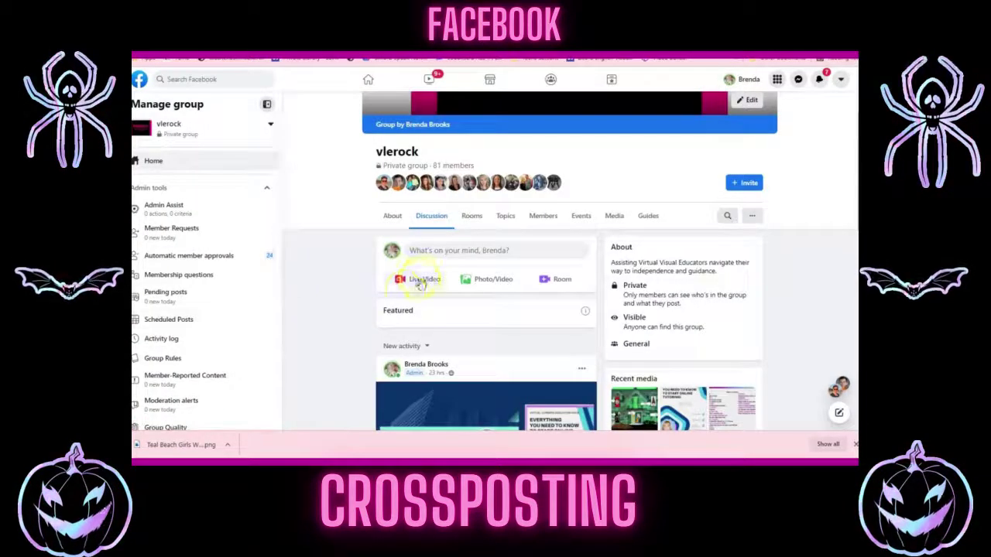
Publish the downloaded weekend PNG in the vlerock group with caption 'Enjoy your Friday!!'
{"action": "left_click", "coordinate": [469, 282]}
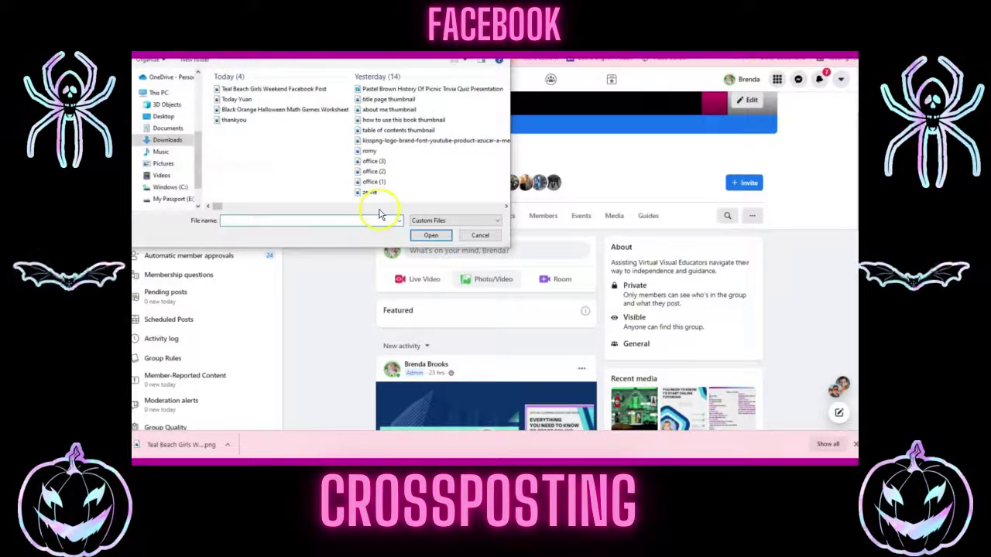
{"action": "left_click", "coordinate": [288, 88]}
{"action": "left_click", "coordinate": [424, 235]}
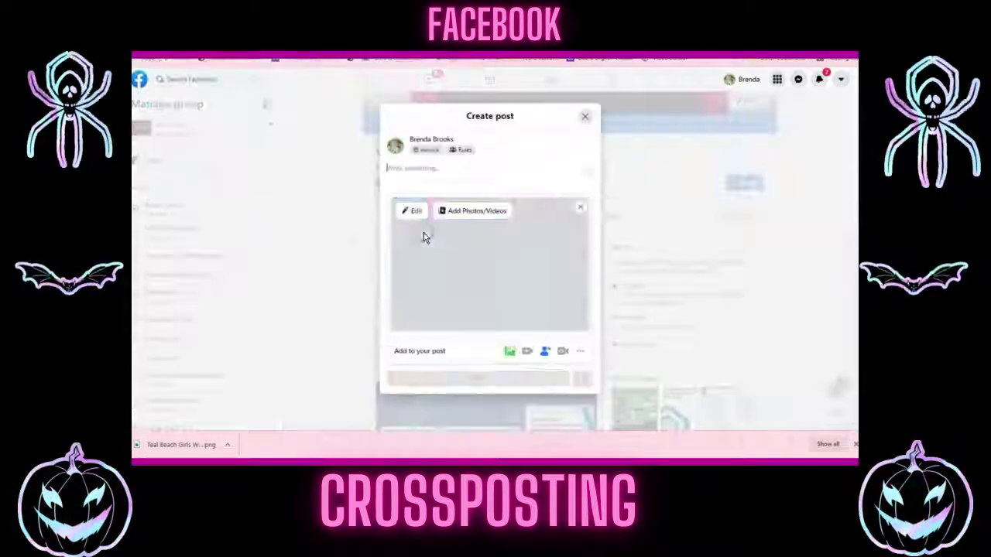
{"action": "left_click", "coordinate": [426, 177]}
{"action": "type", "text": "Enjoy your Friday"}
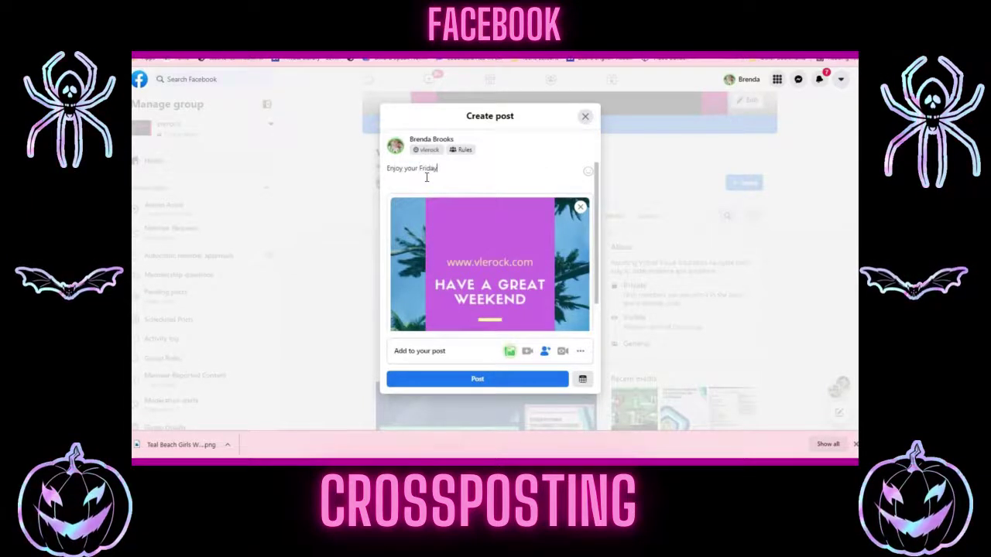
{"action": "left_click", "coordinate": [475, 378]}
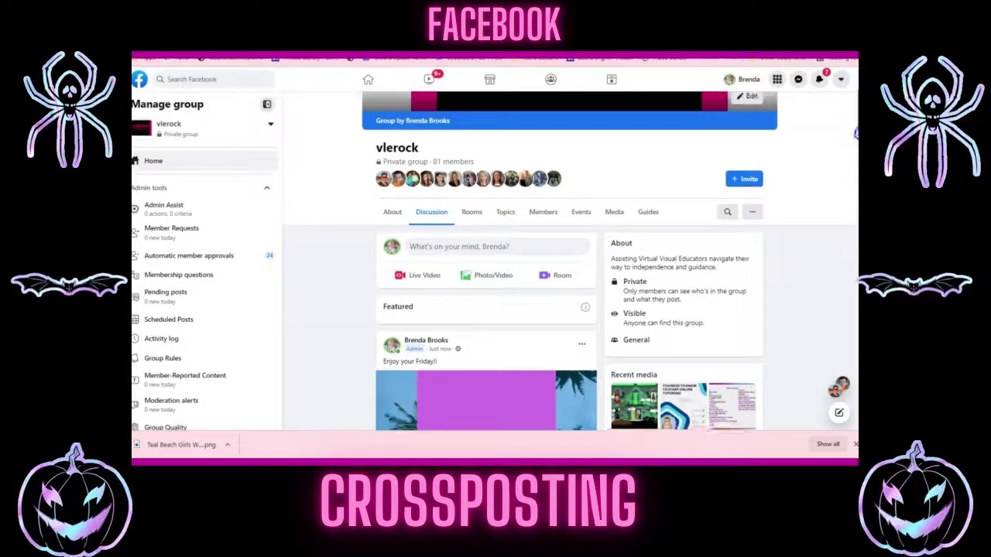
Open the Crosspost to More Groups list from Select groups under the new post
{"action": "scroll", "coordinate": [851, 138], "scroll_direction": "down", "scroll_amount": 5}
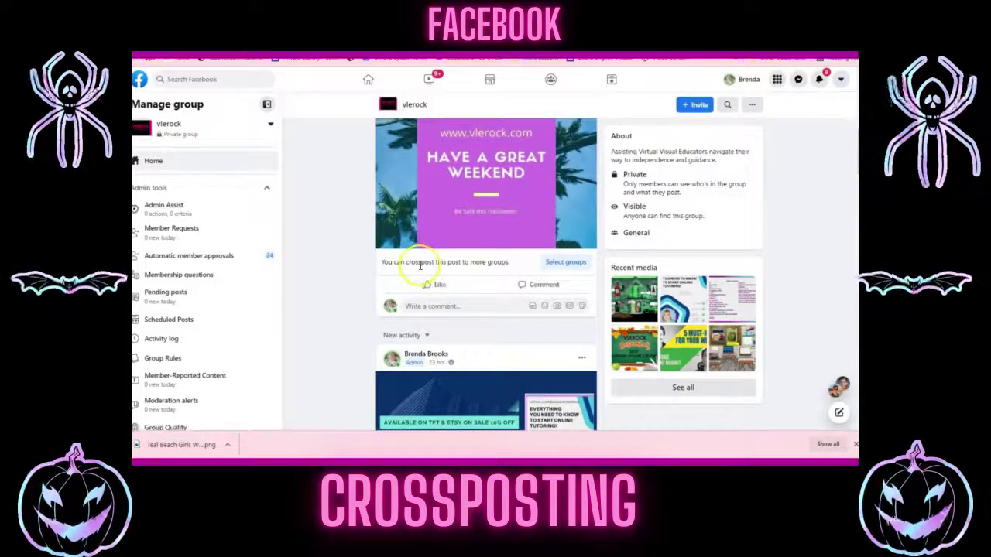
{"action": "left_click", "coordinate": [564, 265]}
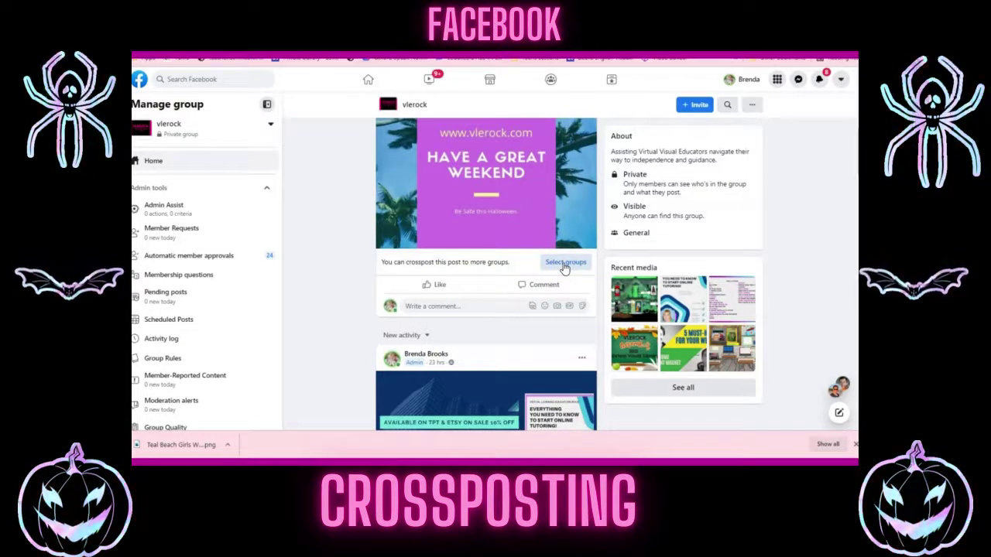
{"action": "left_click", "coordinate": [564, 264]}
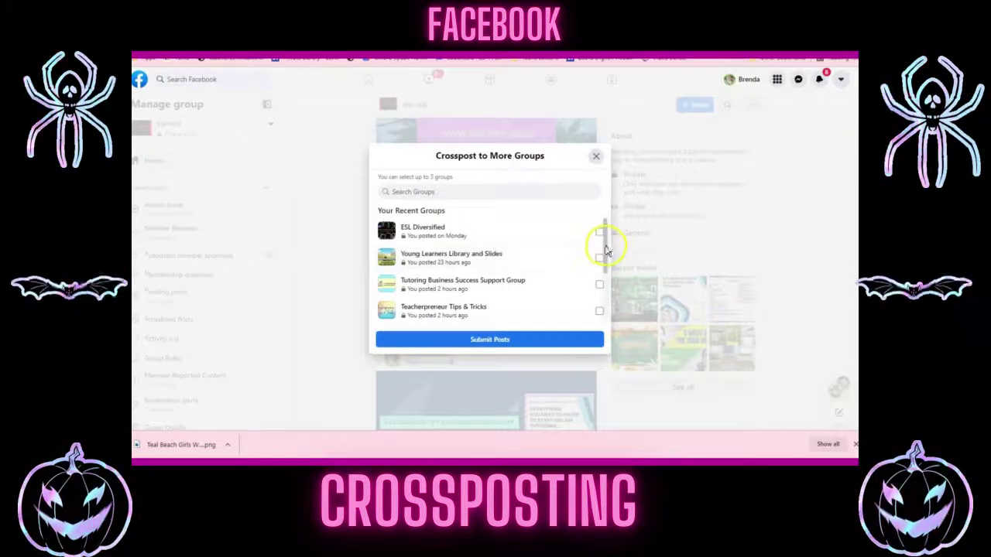
Crosspost to Young Learners Library and Slides, Tutoring Business Success Support Group and Teacherpreneur Tips & Tricks
{"action": "left_click", "coordinate": [601, 262]}
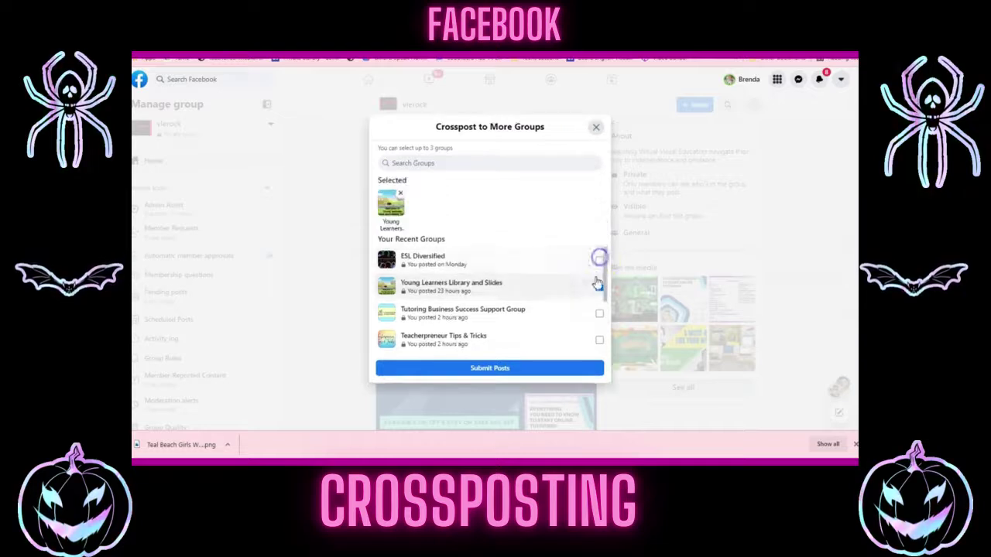
{"action": "left_click", "coordinate": [600, 316]}
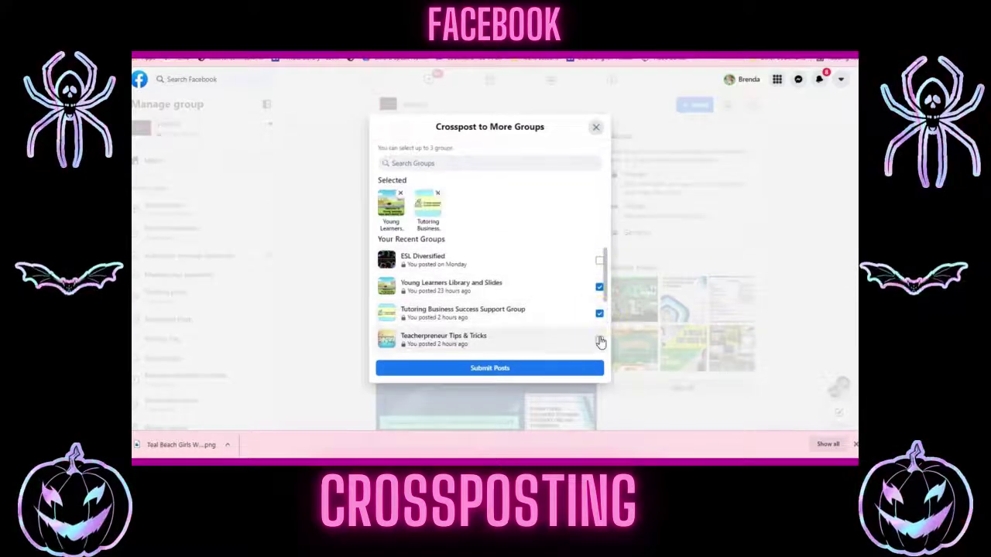
{"action": "left_click", "coordinate": [599, 340]}
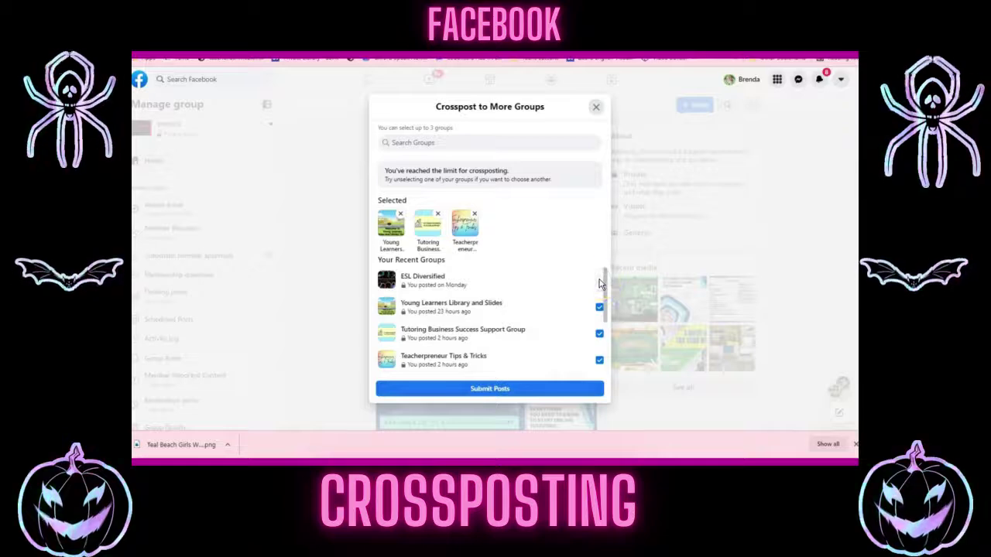
{"action": "left_click", "coordinate": [471, 389]}
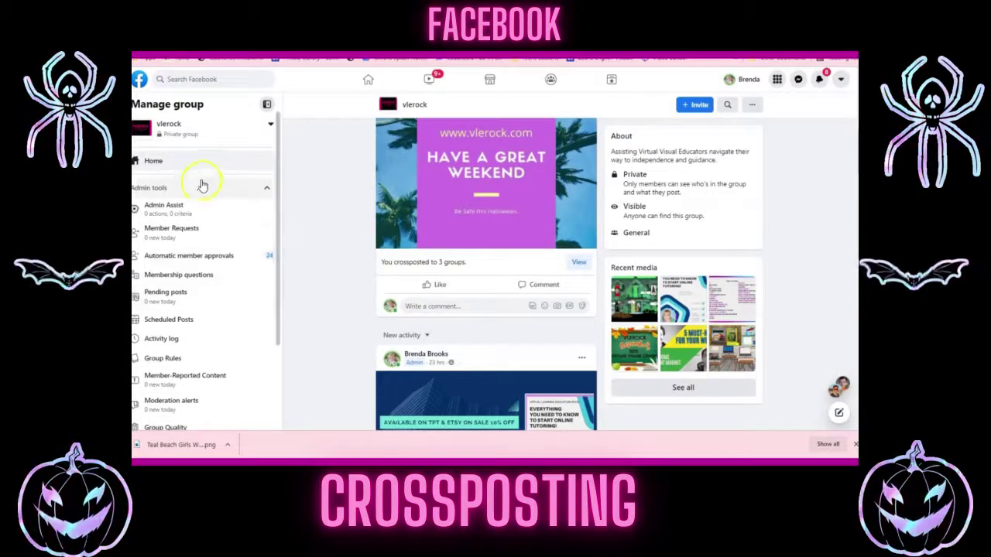
Go to the Young Learners Library and Slides group and scroll to the weekend post under New activity
{"action": "left_click", "coordinate": [140, 81]}
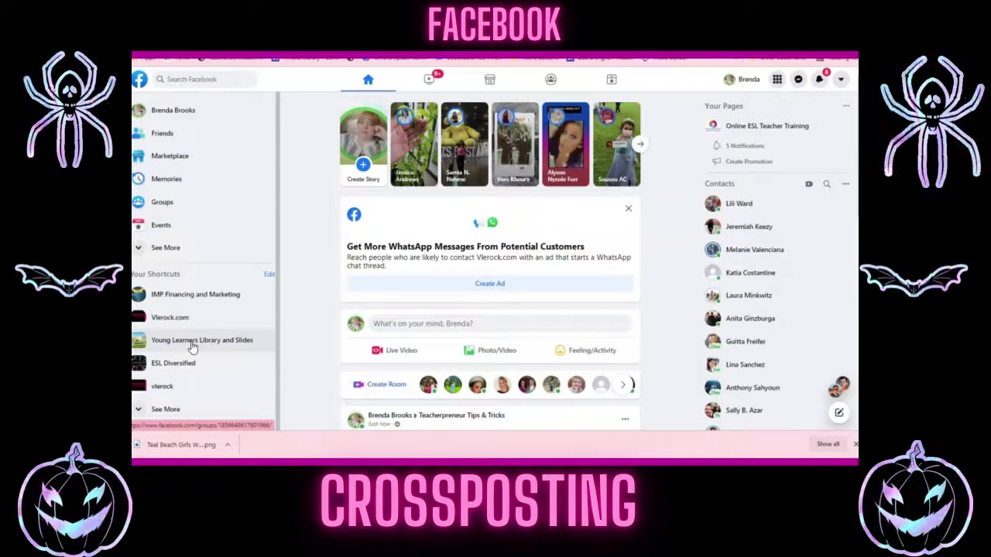
{"action": "left_click", "coordinate": [192, 346]}
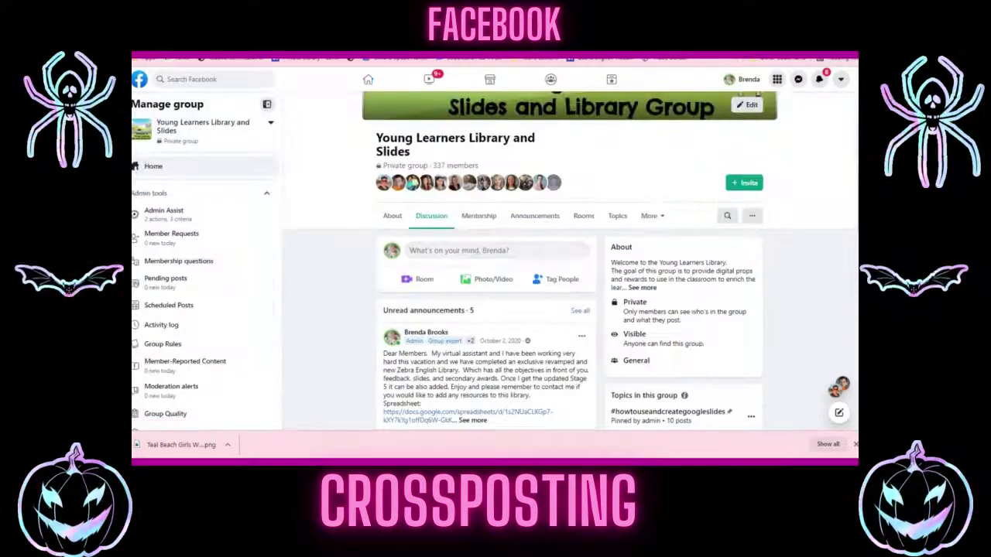
{"action": "scroll", "coordinate": [850, 147], "scroll_direction": "down", "scroll_amount": 12}
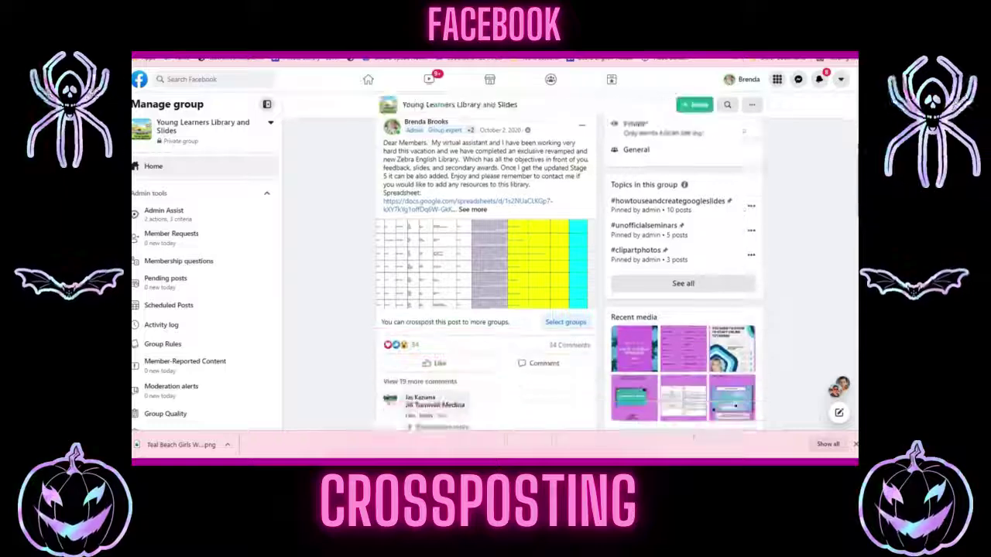
{"action": "scroll", "coordinate": [486, 271], "scroll_direction": "down", "scroll_amount": 1}
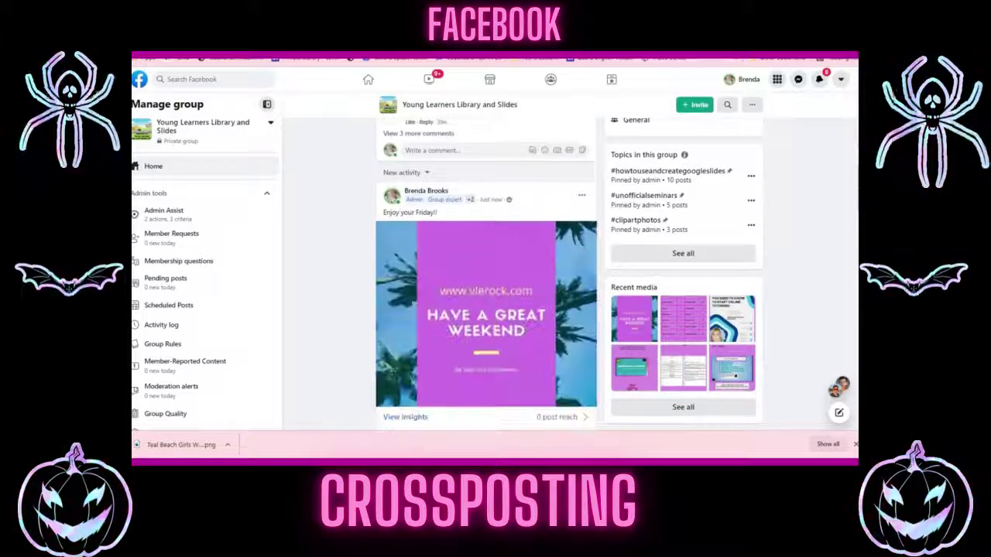